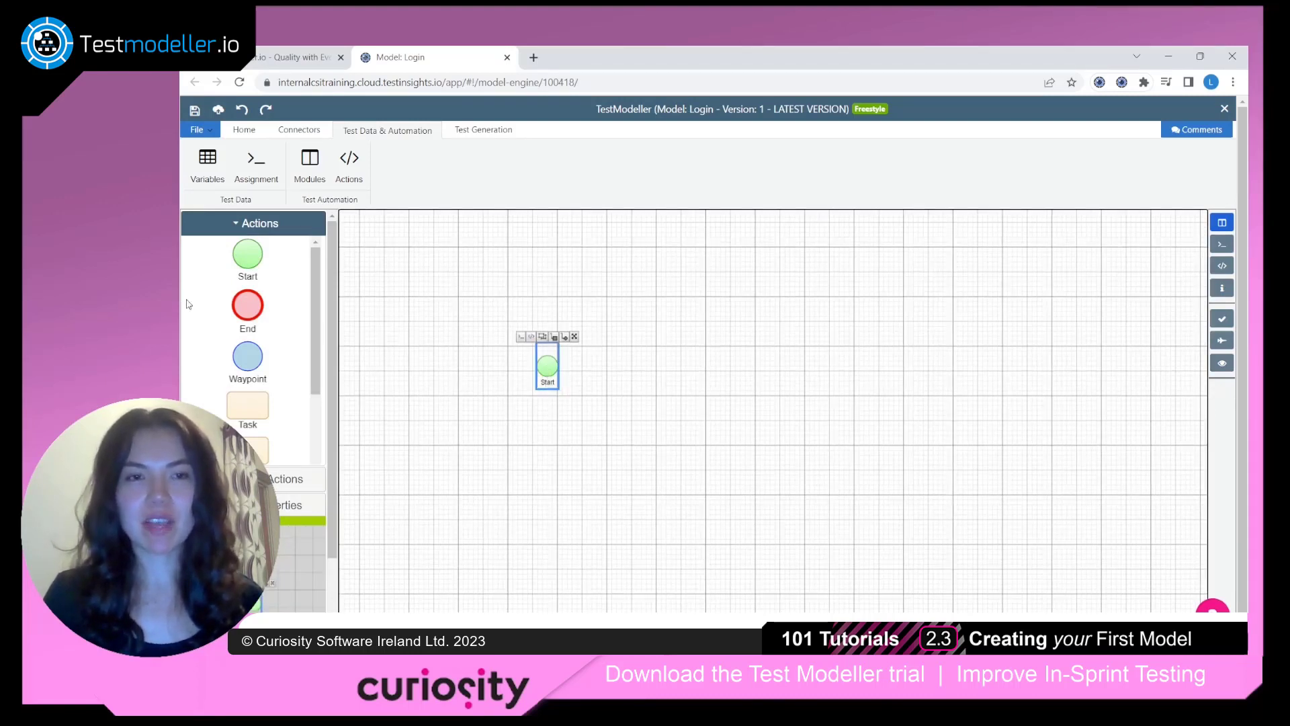
Add two End nodes to the model, one above the other, well to the right of the Start node
{"action": "left_click_drag", "start_coordinate": [243, 306], "coordinate": [1075, 274]}
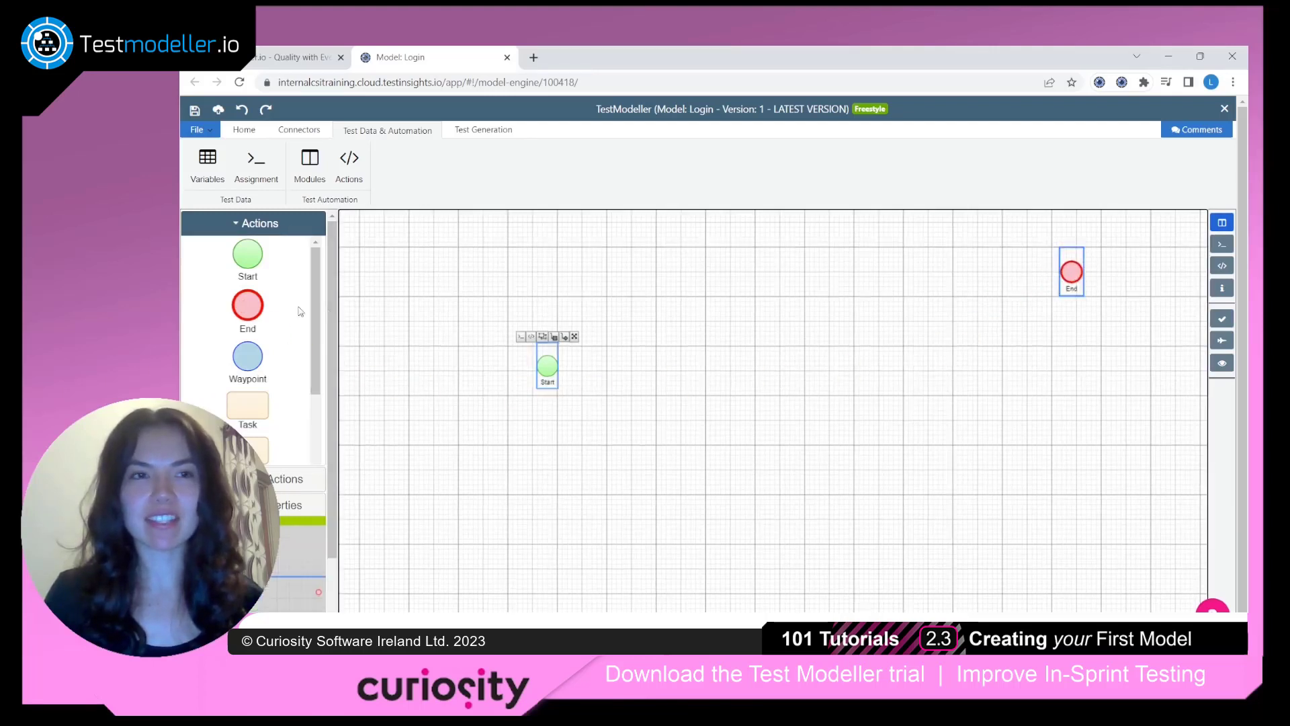
{"action": "left_click_drag", "start_coordinate": [245, 307], "coordinate": [1078, 471]}
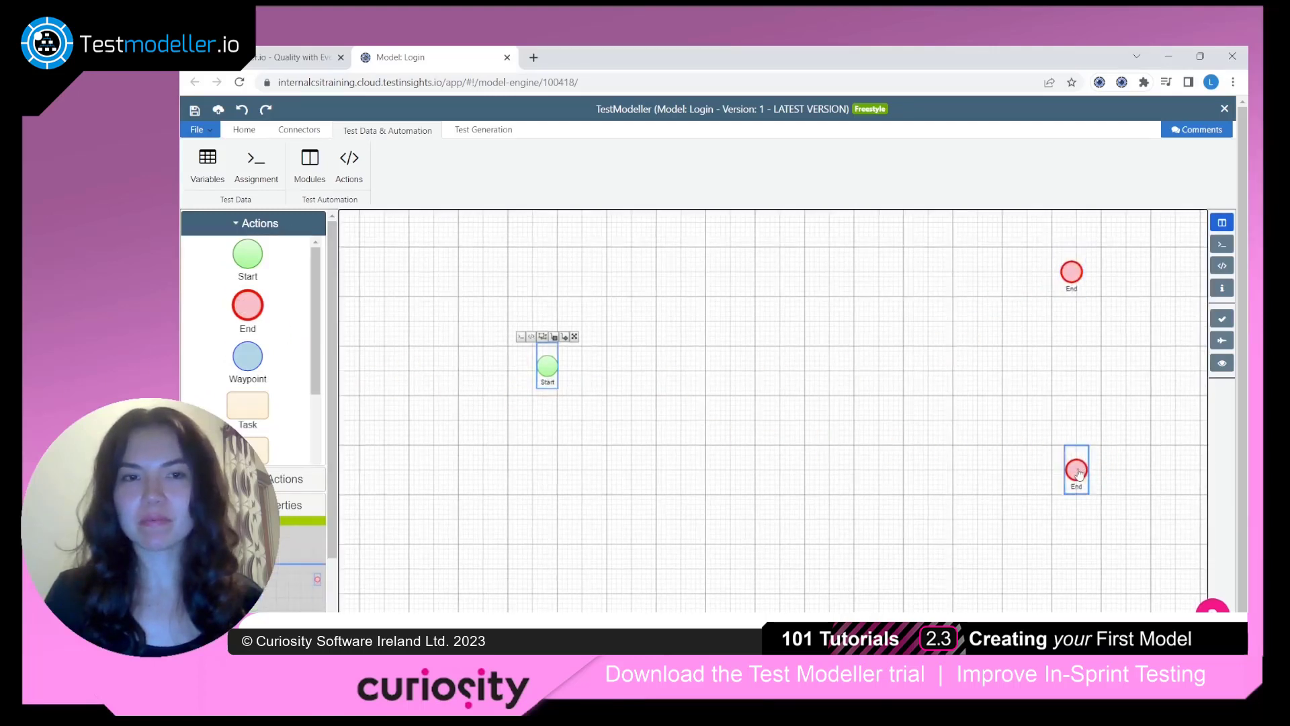
{"action": "left_click", "coordinate": [875, 391]}
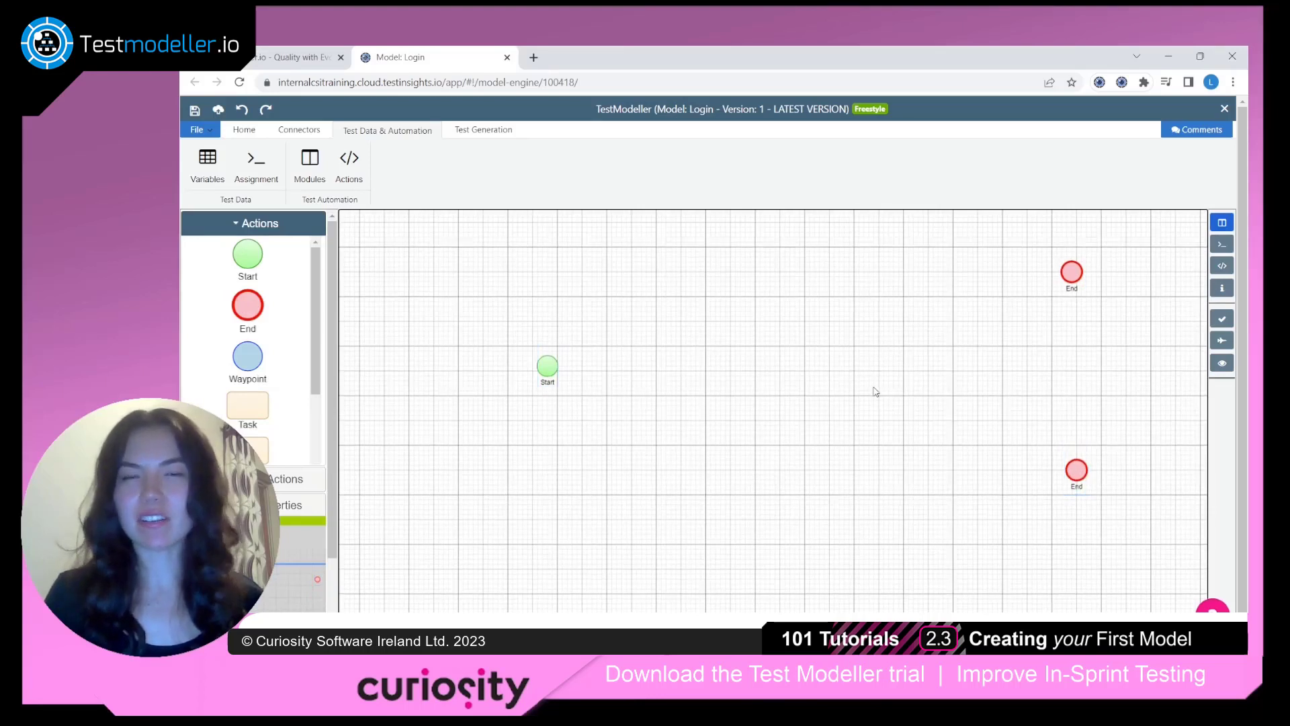
Rename the upper End node Authenticated and the lower End node Not Authenticated
{"action": "left_click", "coordinate": [1075, 291]}
{"action": "double_click", "coordinate": [1073, 289]}
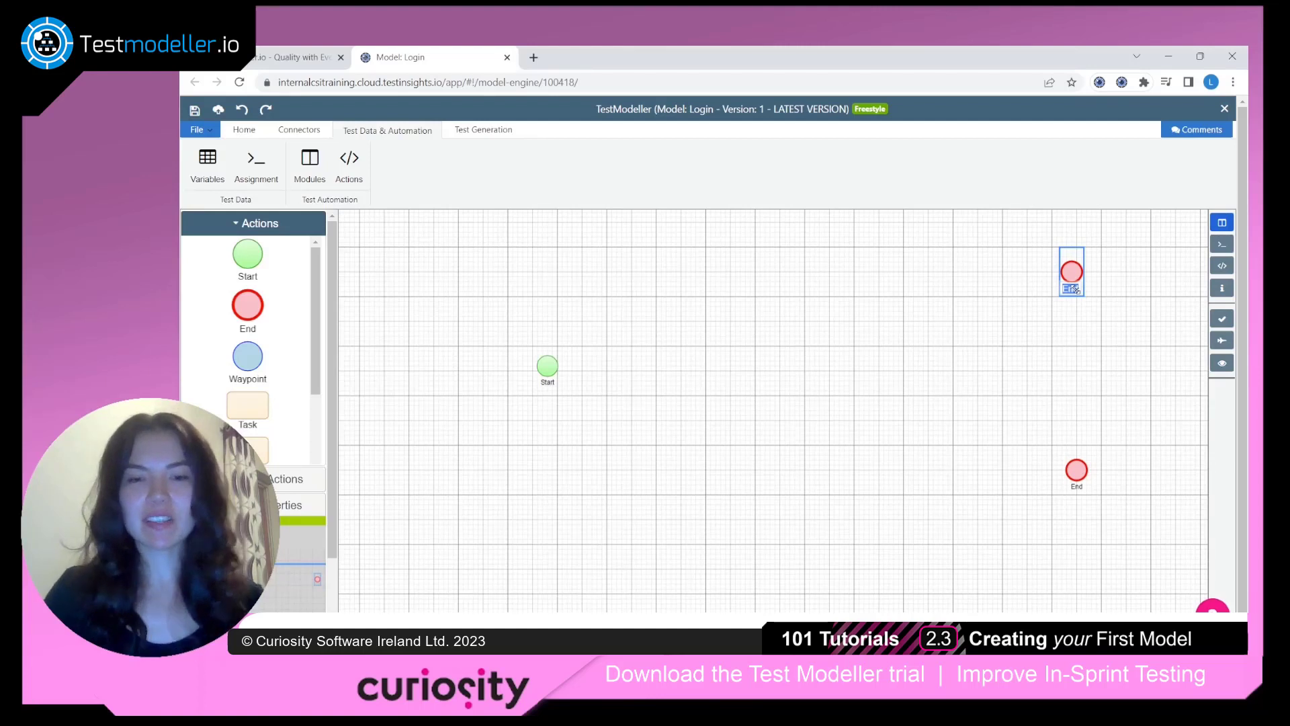
{"action": "type", "text": "Authenti"}
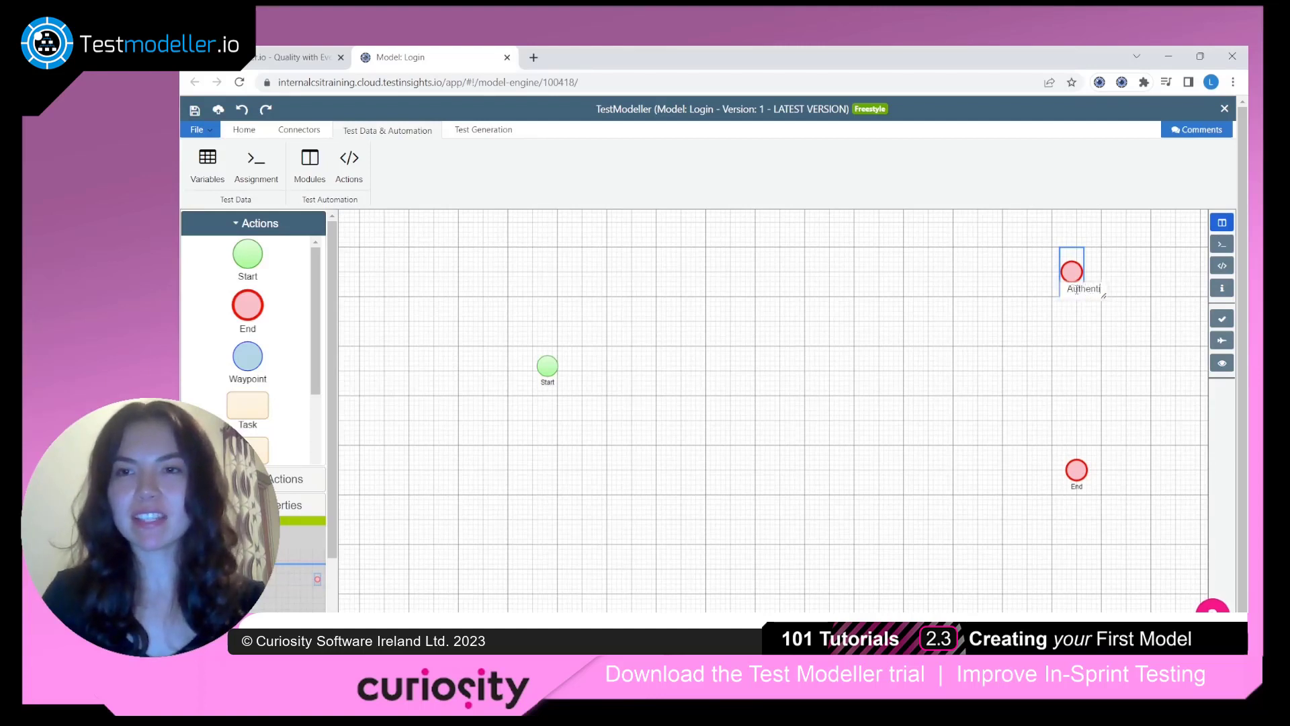
{"action": "type", "text": "cated"}
{"action": "left_click", "coordinate": [1041, 376]}
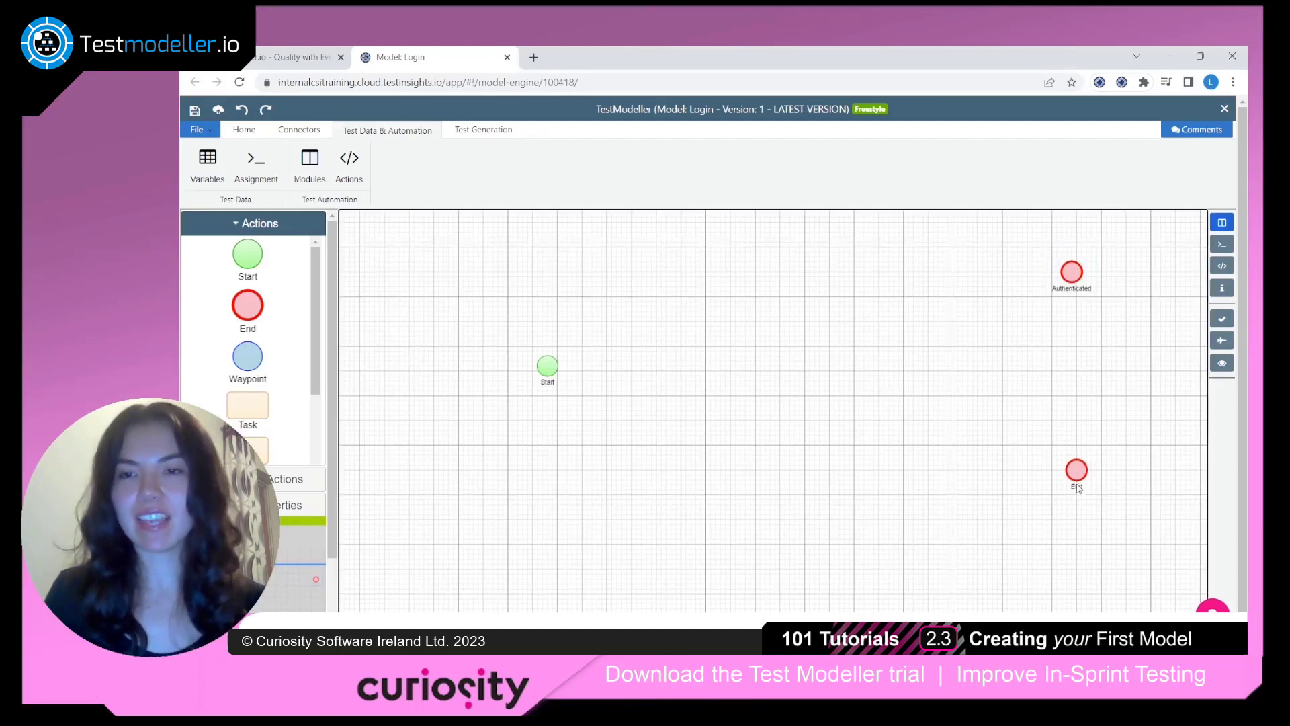
{"action": "double_click", "coordinate": [1077, 486]}
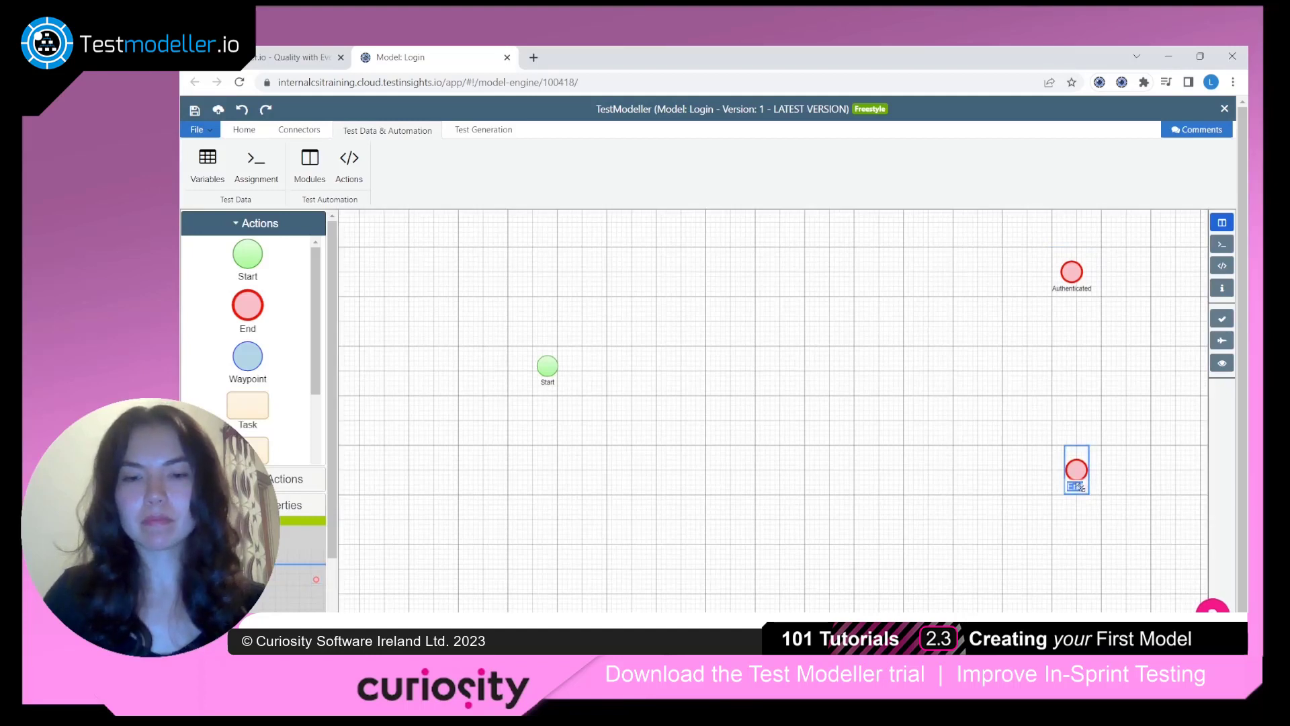
{"action": "type", "text": "Not Authenticat"}
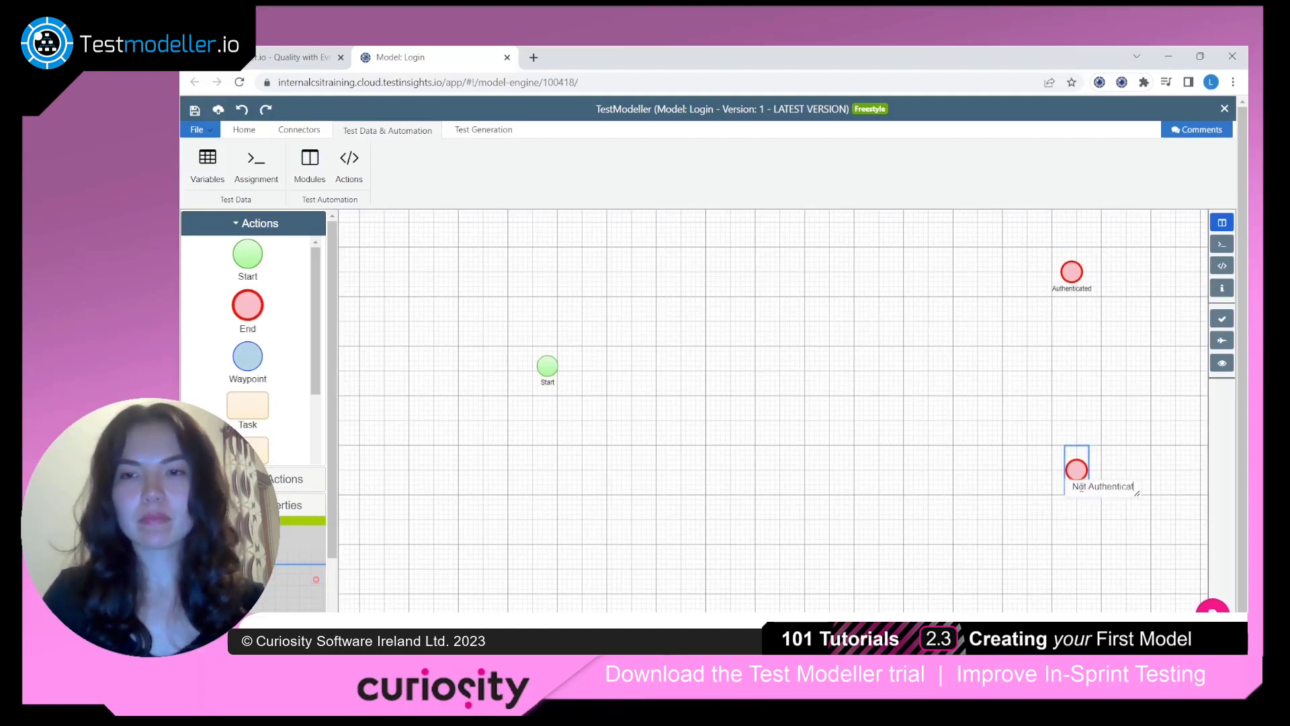
{"action": "type", "text": "ed"}
{"action": "left_click", "coordinate": [1007, 381]}
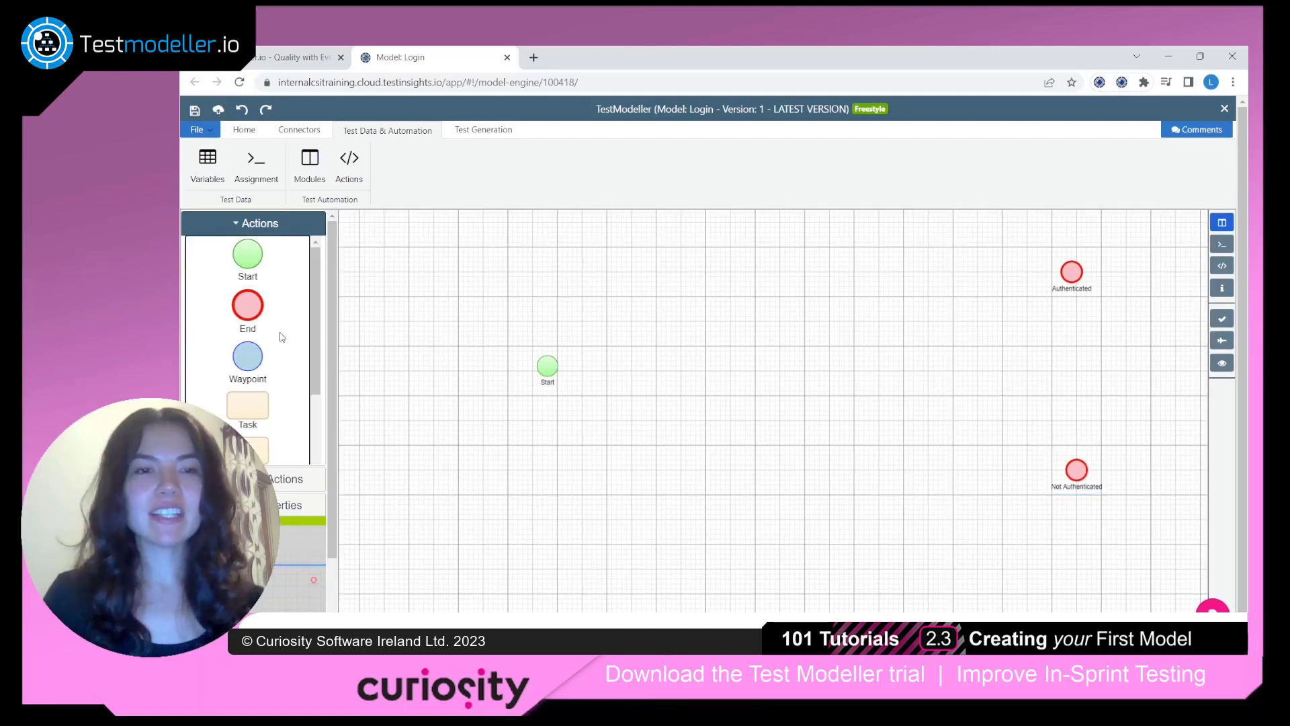
Add a Condition node linked right after the Start node and name it Valid Username
{"action": "scroll", "coordinate": [282, 336], "scroll_direction": "down", "scroll_amount": 2}
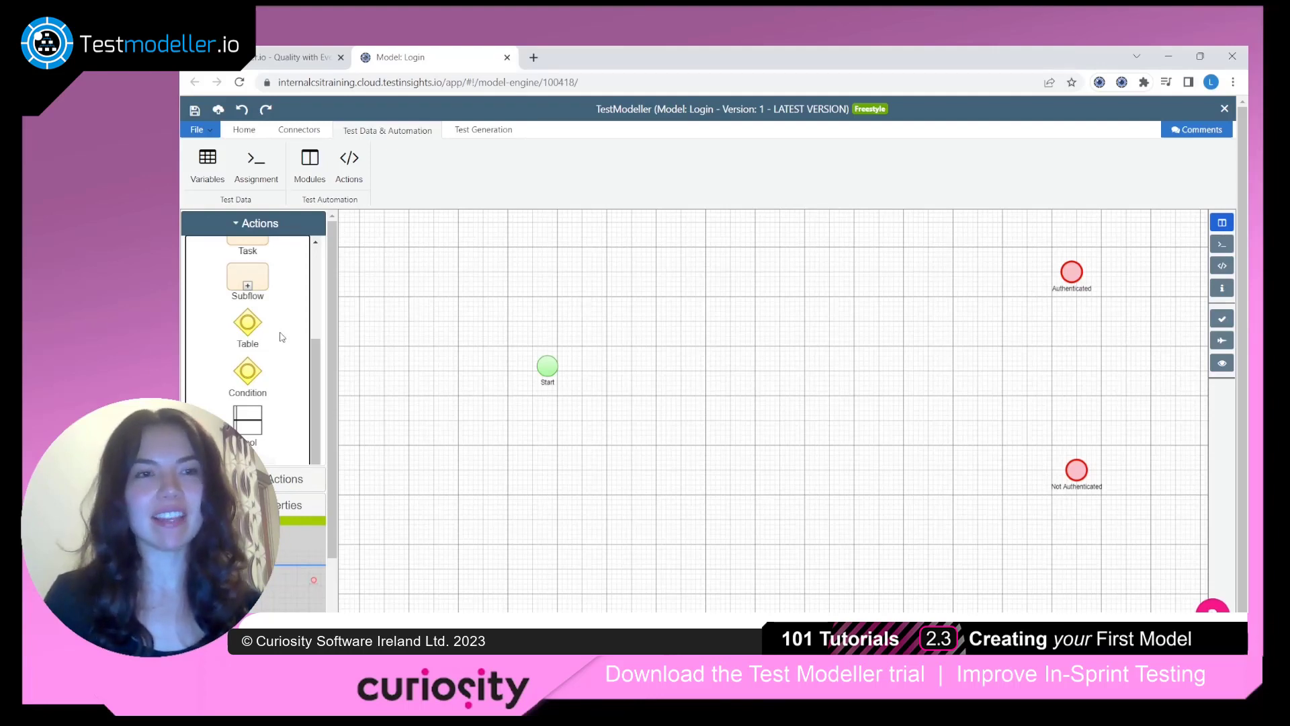
{"action": "left_click_drag", "start_coordinate": [247, 371], "coordinate": [611, 377]}
{"action": "double_click", "coordinate": [611, 387]}
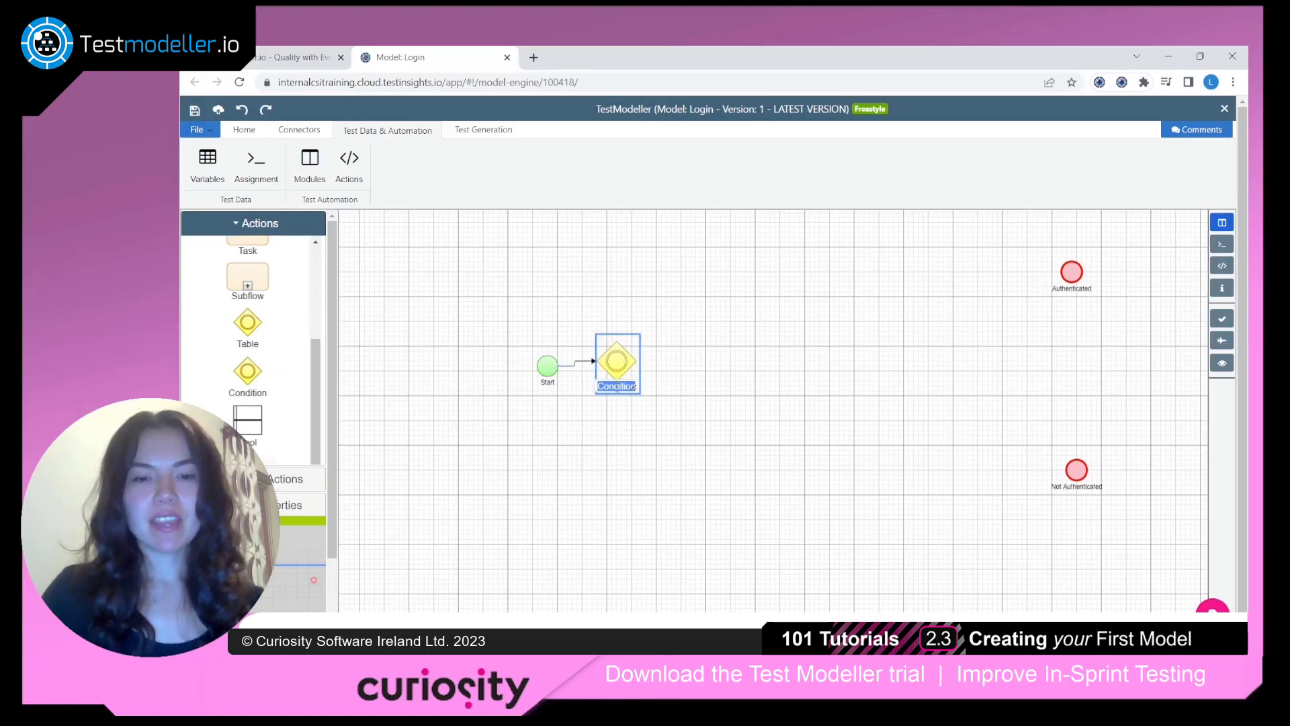
{"action": "type", "text": "Valid Usern"}
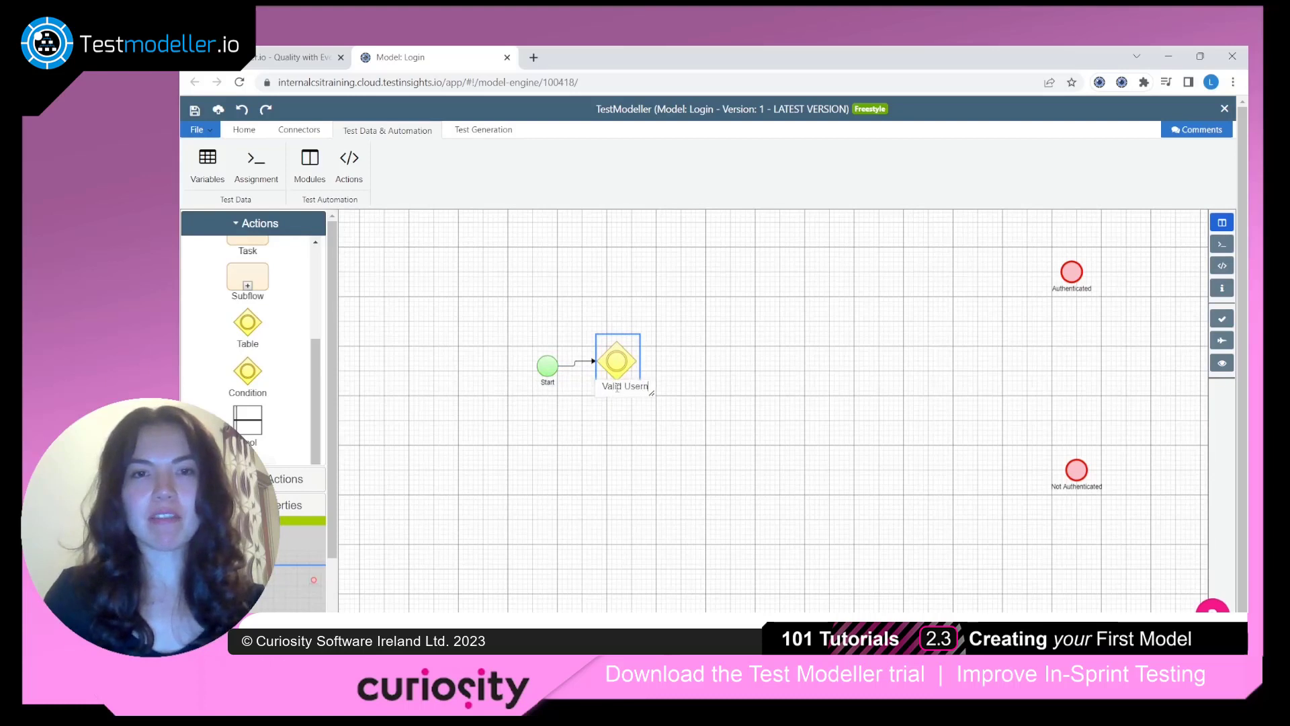
{"action": "type", "text": "ame"}
{"action": "left_click", "coordinate": [703, 335]}
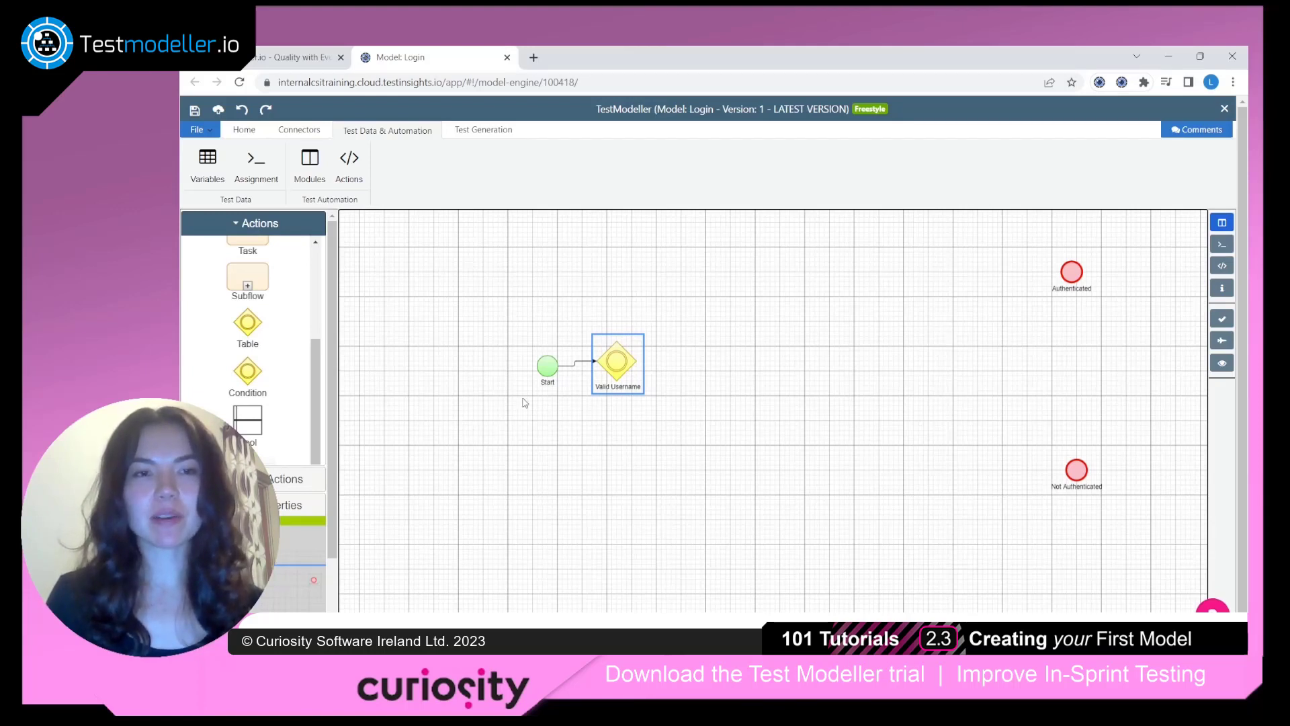
Place two Task nodes, one above the other, beside Valid Username and connect the condition to both
{"action": "scroll", "coordinate": [261, 326], "scroll_direction": "up", "scroll_amount": 2}
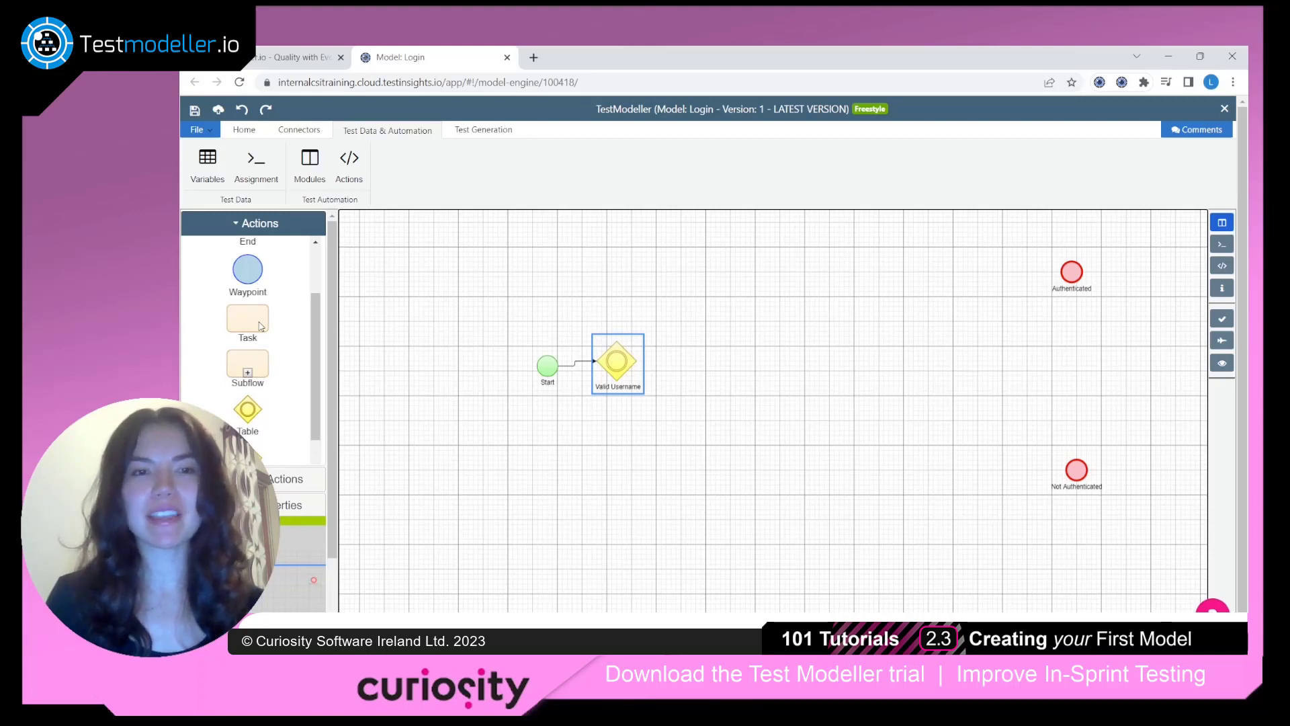
{"action": "left_click_drag", "start_coordinate": [261, 327], "coordinate": [708, 396]}
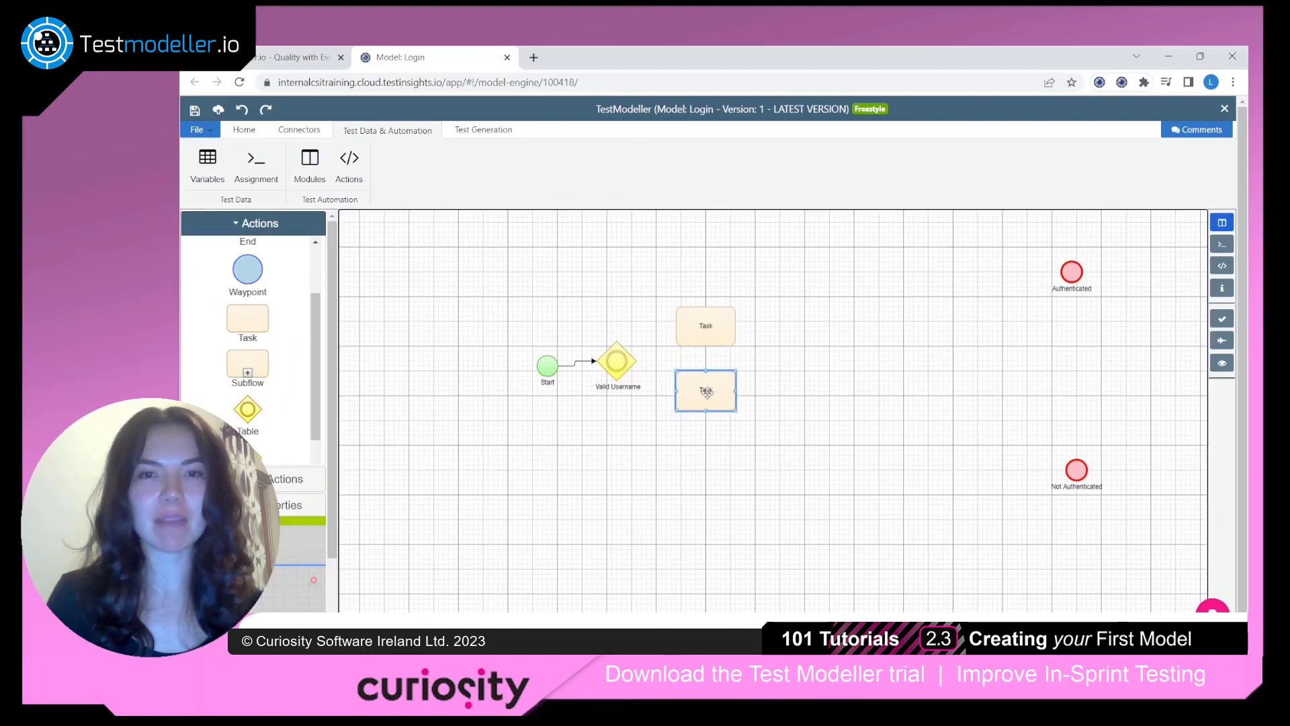
{"action": "left_click", "coordinate": [657, 325]}
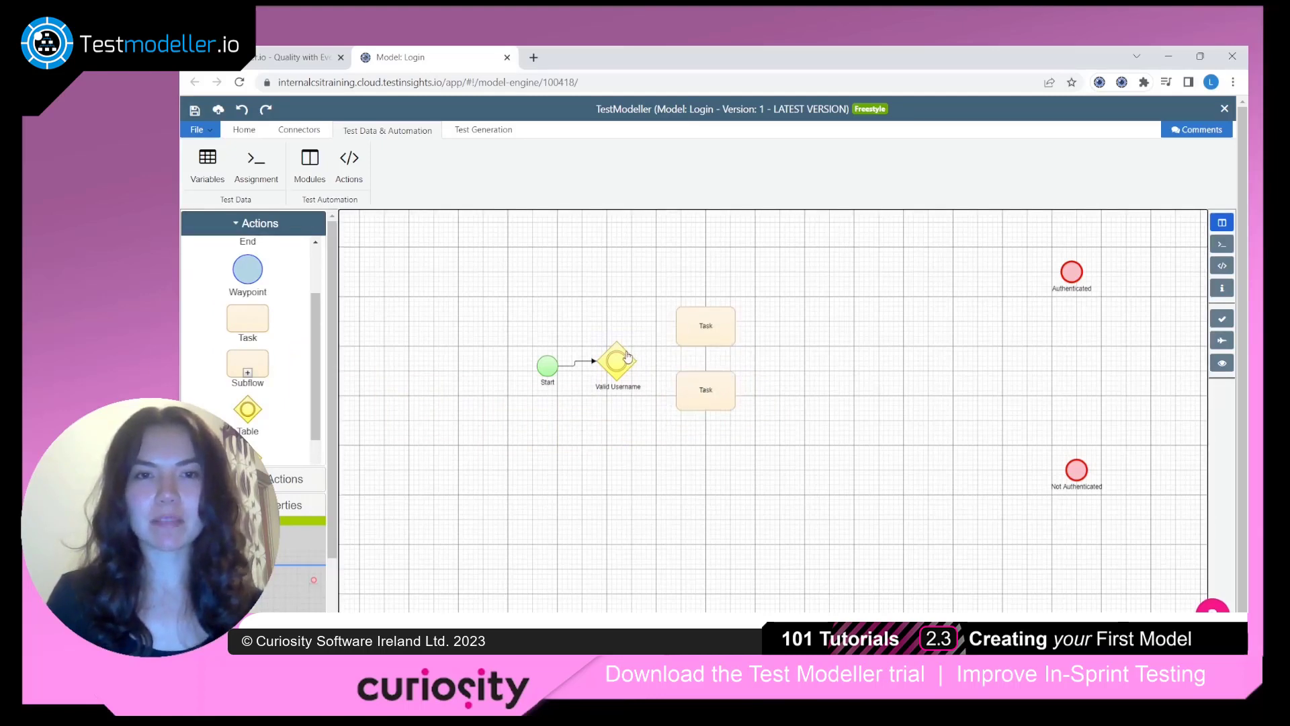
{"action": "left_click_drag", "start_coordinate": [623, 361], "coordinate": [697, 329]}
{"action": "left_click_drag", "start_coordinate": [626, 369], "coordinate": [678, 406]}
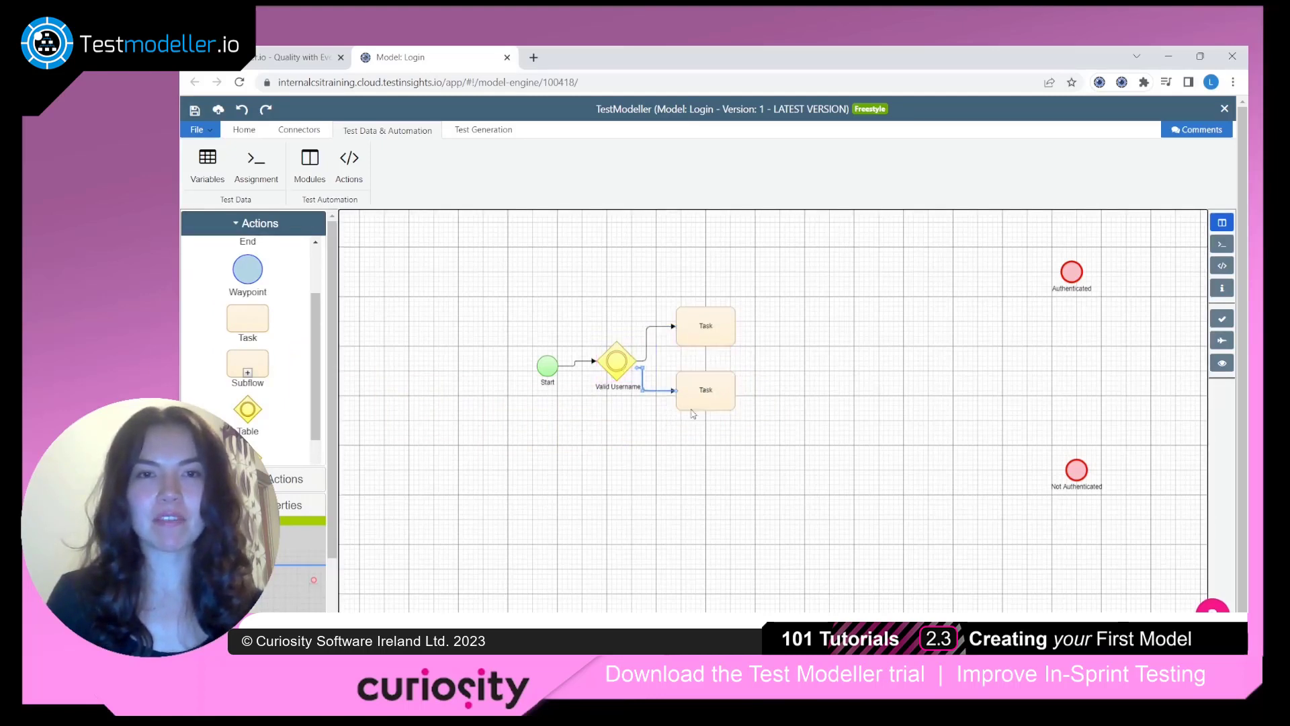
Rename the upper task after Valid Username as Valid and the lower one as Invalid
{"action": "double_click", "coordinate": [706, 324]}
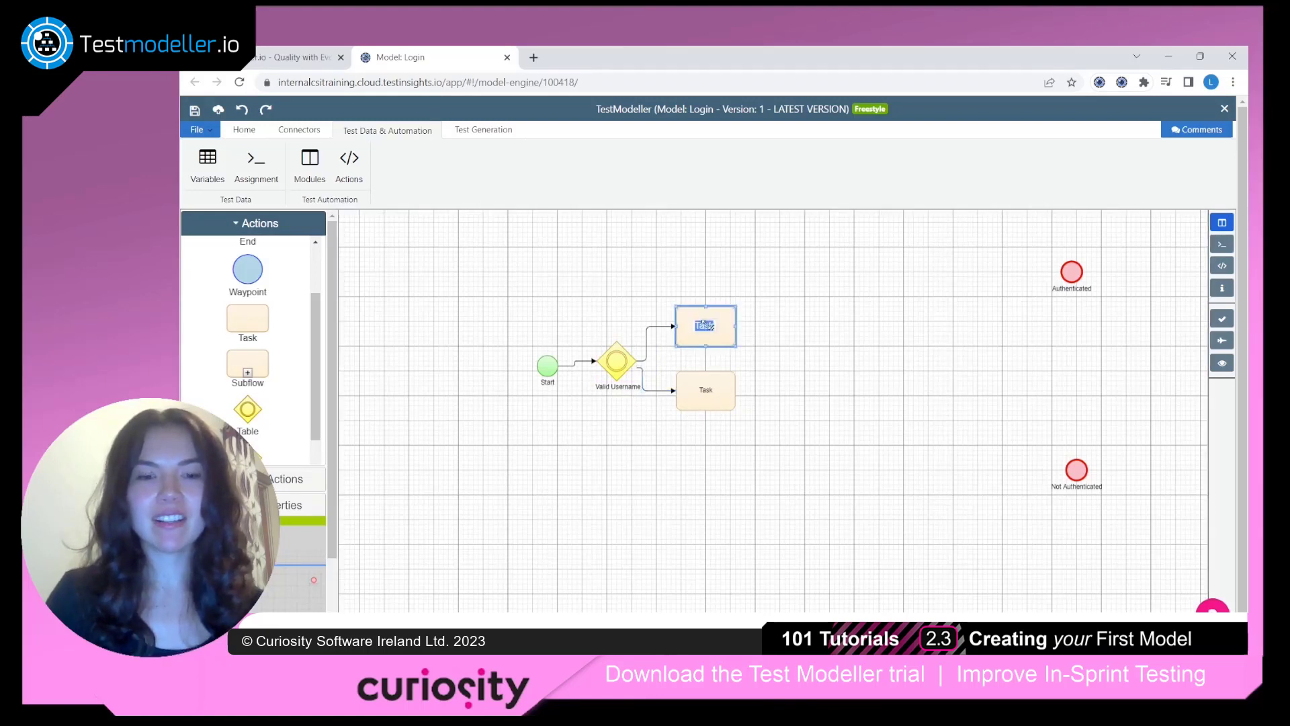
{"action": "type", "text": "Valid"}
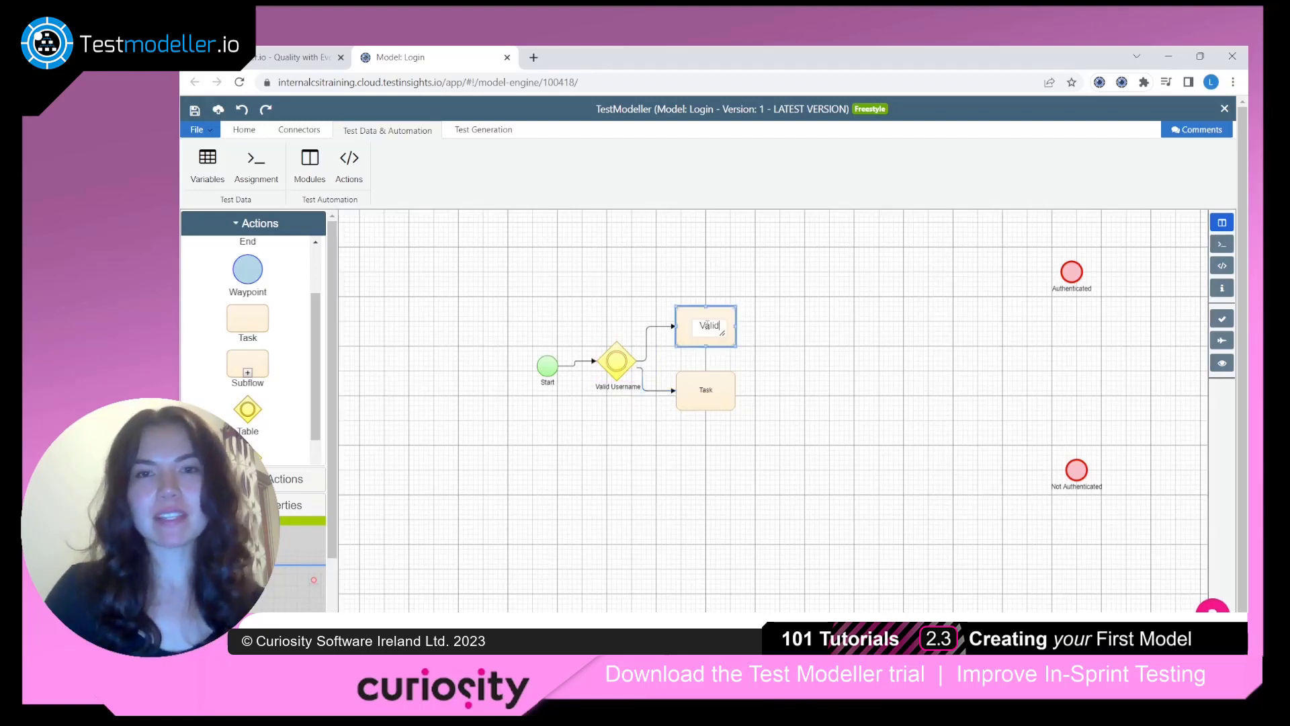
{"action": "left_click", "coordinate": [710, 391]}
{"action": "double_click", "coordinate": [701, 391]}
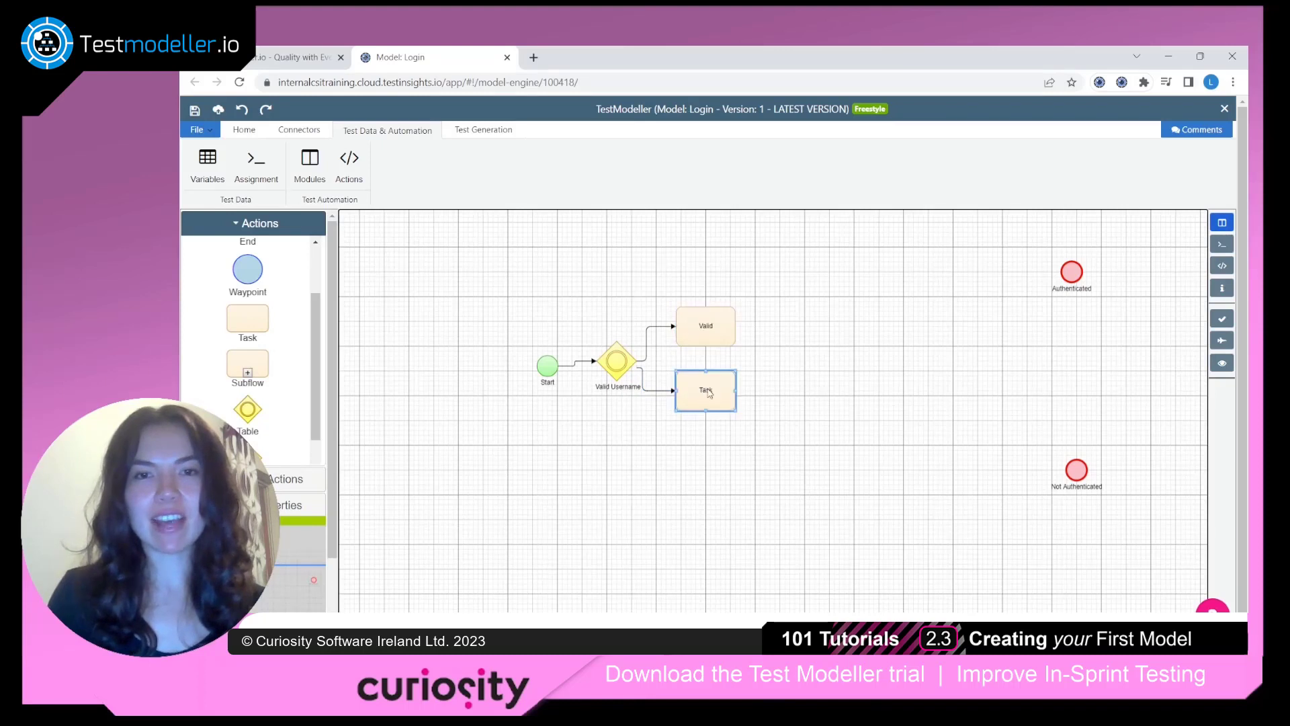
{"action": "type", "text": "Invalid"}
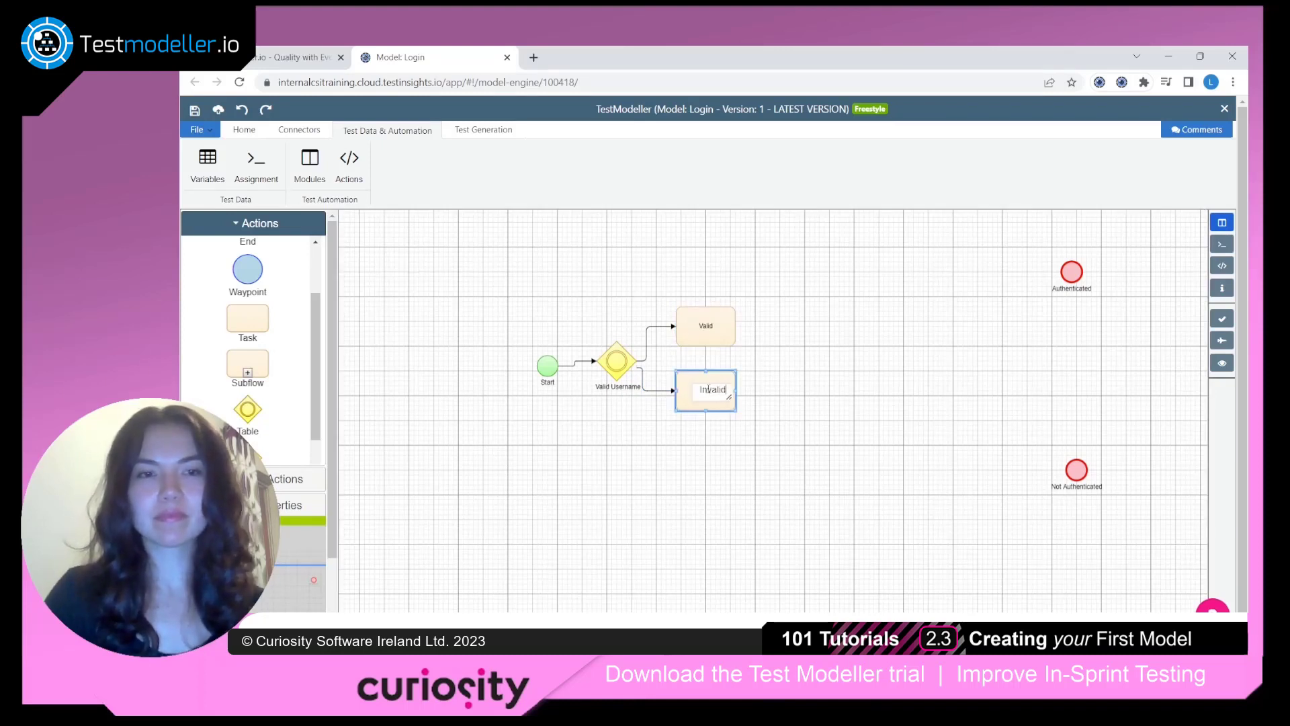
{"action": "left_click", "coordinate": [423, 265]}
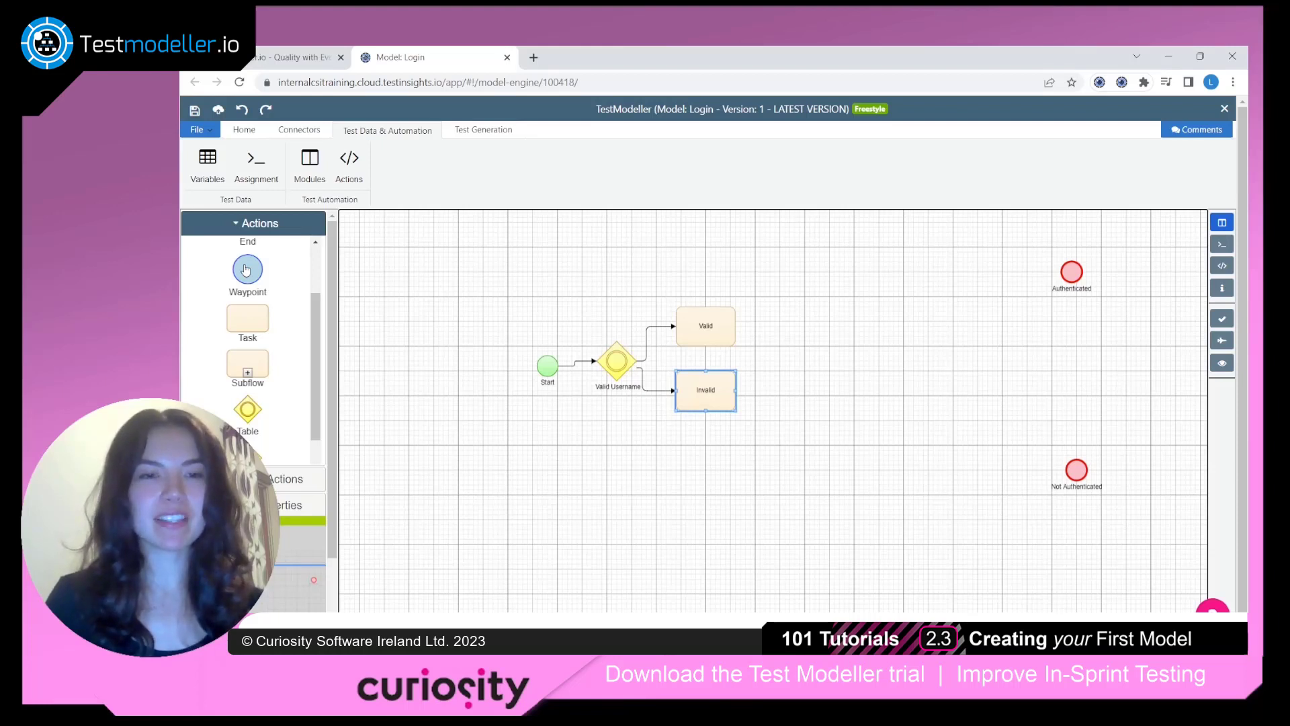
Add a Waypoint node beside each of the Valid and Invalid tasks and connect each task to its waypoint
{"action": "left_click_drag", "start_coordinate": [246, 269], "coordinate": [783, 320]}
{"action": "left_click_drag", "start_coordinate": [248, 293], "coordinate": [784, 396]}
{"action": "left_click", "coordinate": [764, 351]}
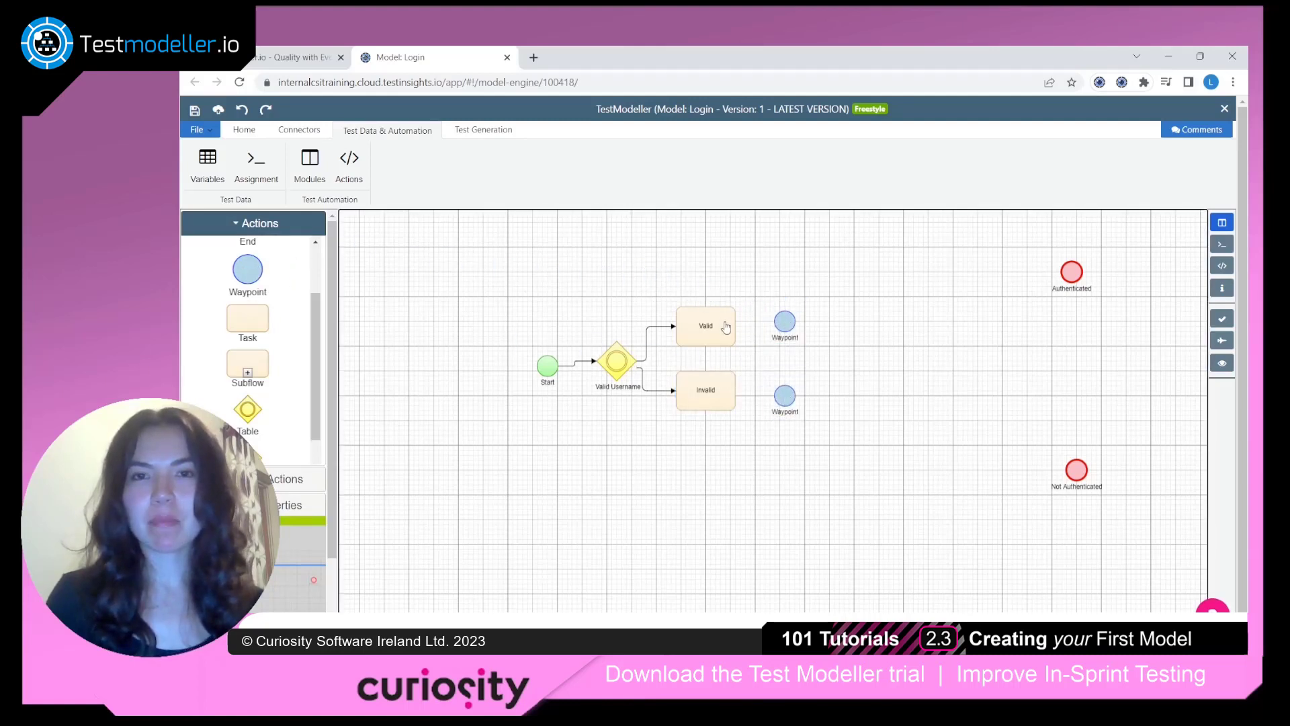
{"action": "left_click_drag", "start_coordinate": [726, 327], "coordinate": [781, 322]}
{"action": "left_click_drag", "start_coordinate": [728, 402], "coordinate": [779, 396]}
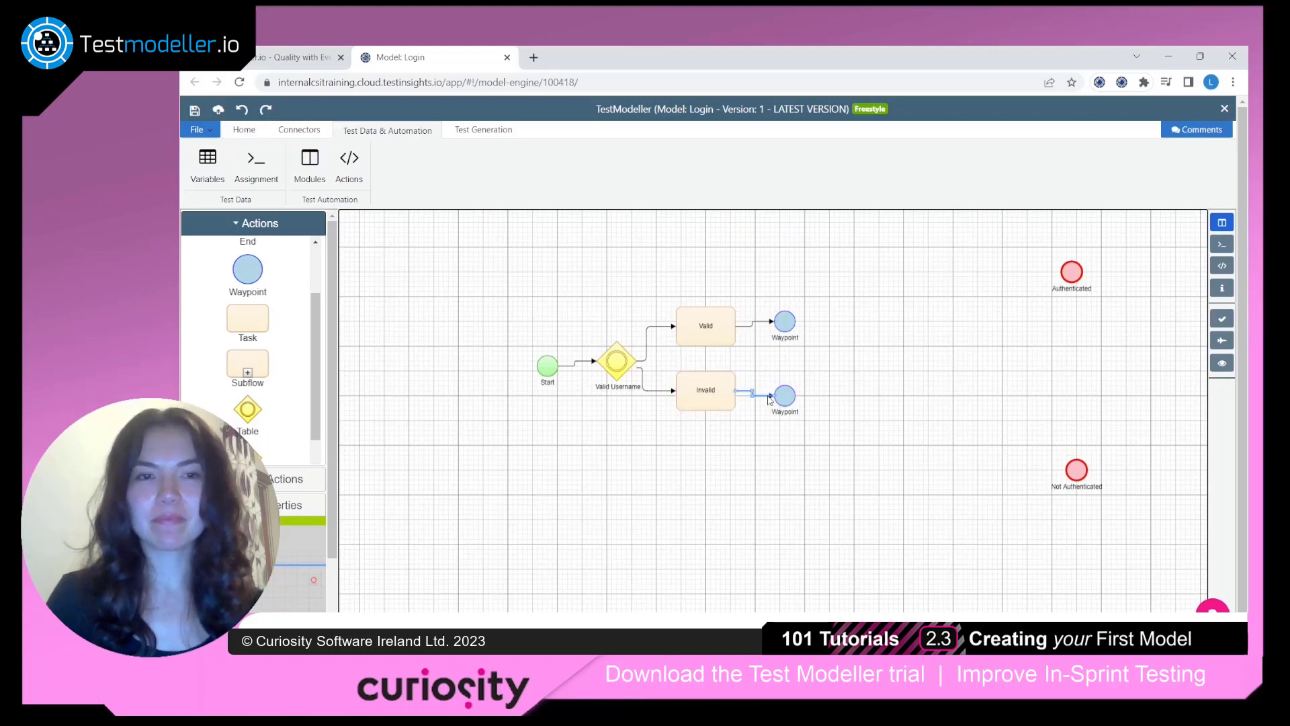
{"action": "left_click", "coordinate": [738, 465]}
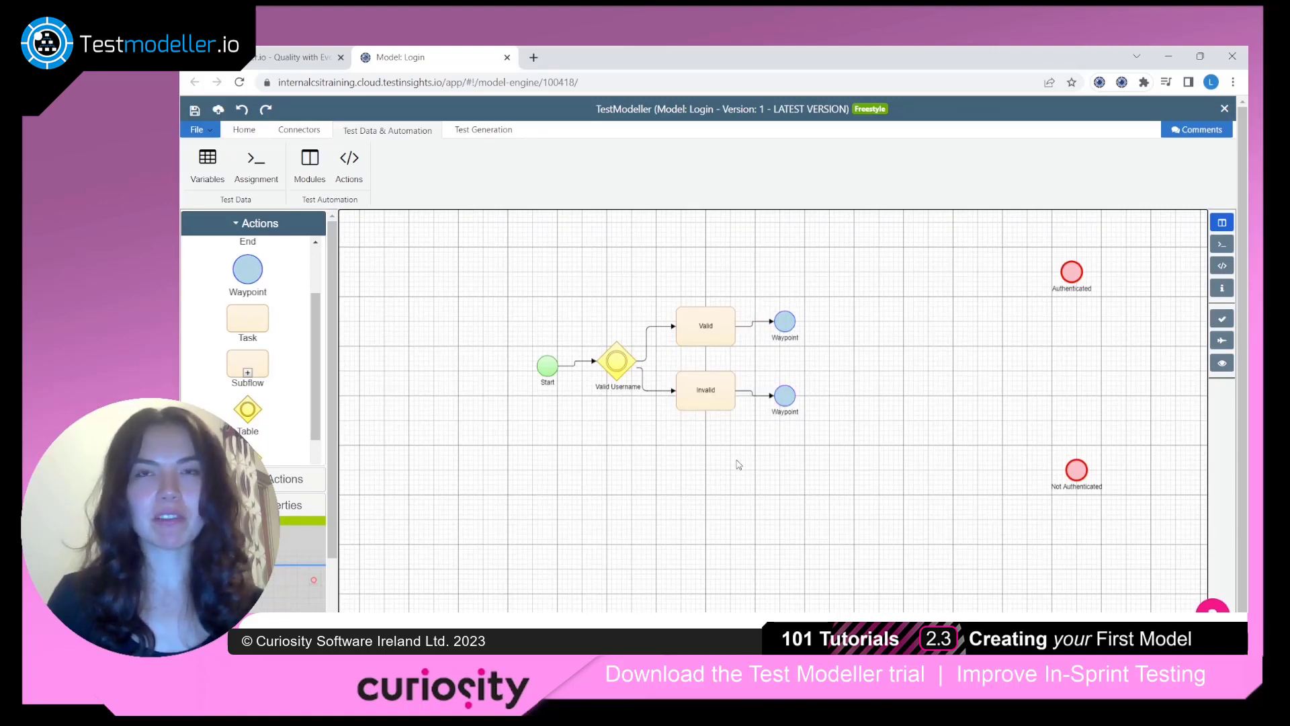
Connect the waypoint of the Invalid username branch to the Not Authenticated end node
{"action": "left_click", "coordinate": [729, 410]}
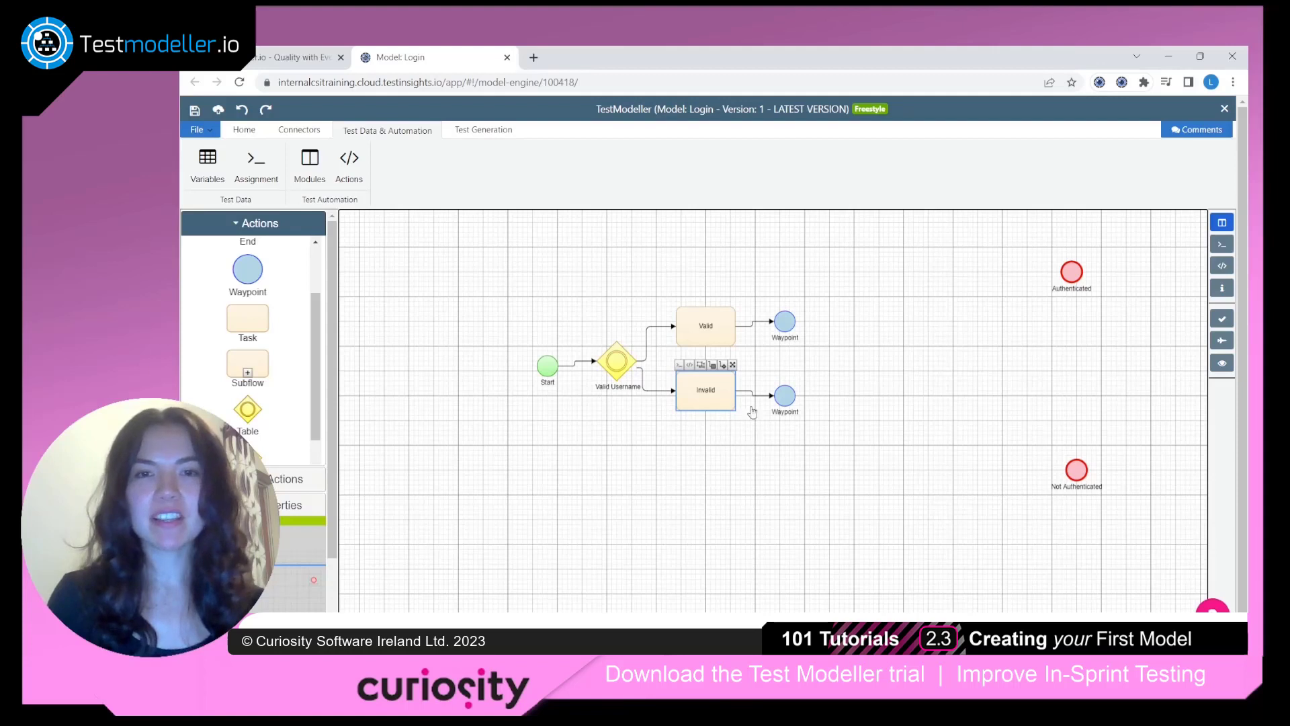
{"action": "left_click_drag", "start_coordinate": [785, 397], "coordinate": [1089, 474]}
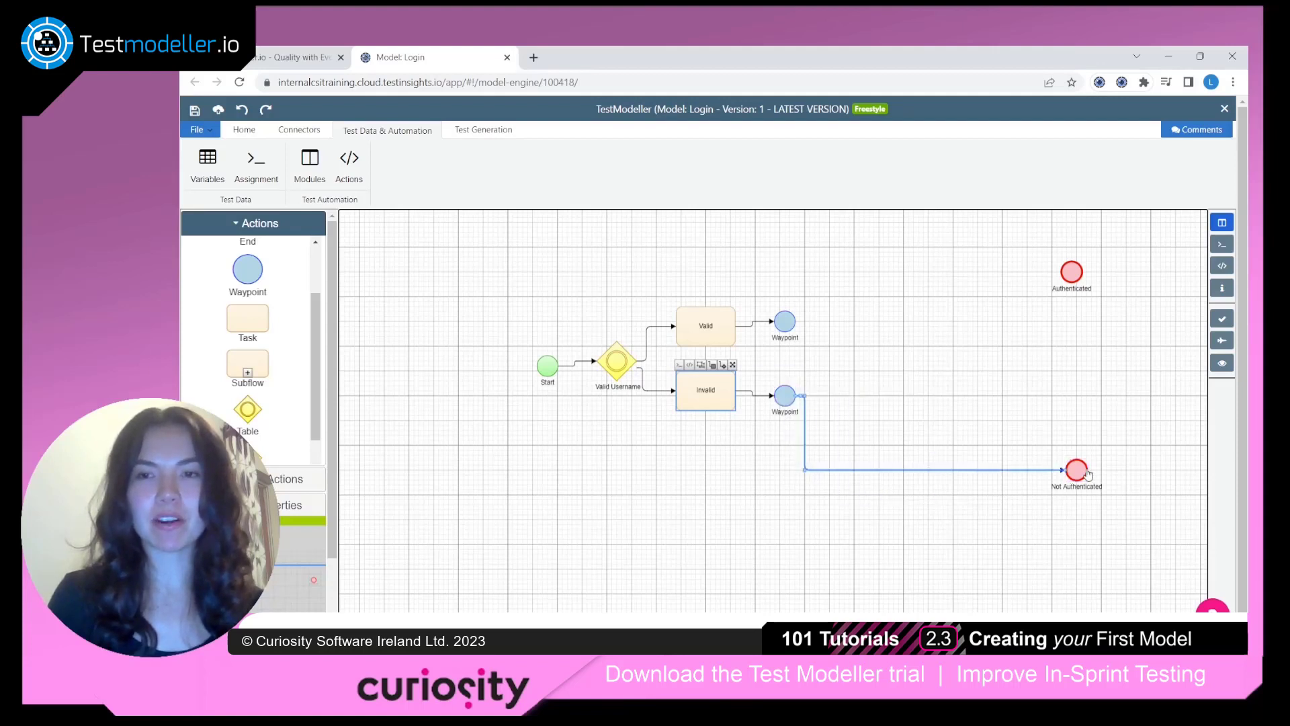
{"action": "left_click", "coordinate": [1088, 474]}
{"action": "left_click", "coordinate": [885, 402]}
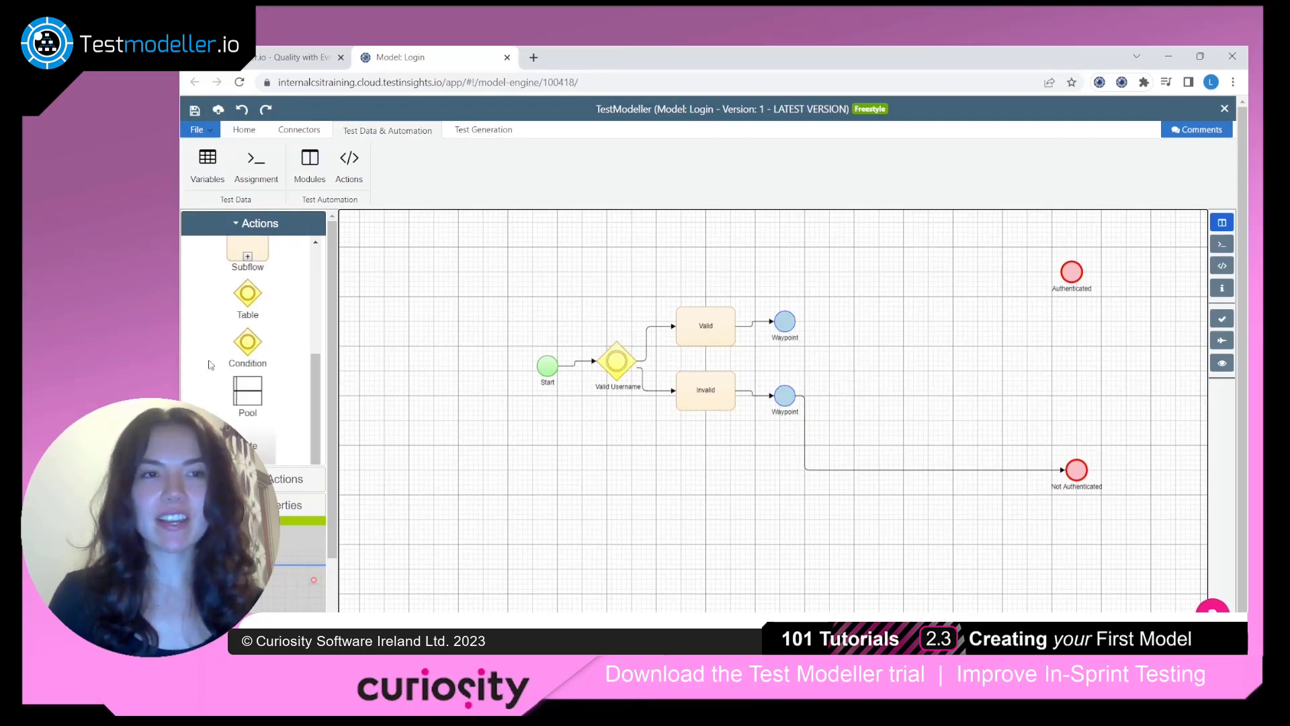
Add a Condition node linked after the waypoint of the Valid branch and name it Valid Password
{"action": "left_click_drag", "start_coordinate": [247, 344], "coordinate": [849, 325]}
{"action": "double_click", "coordinate": [850, 347]}
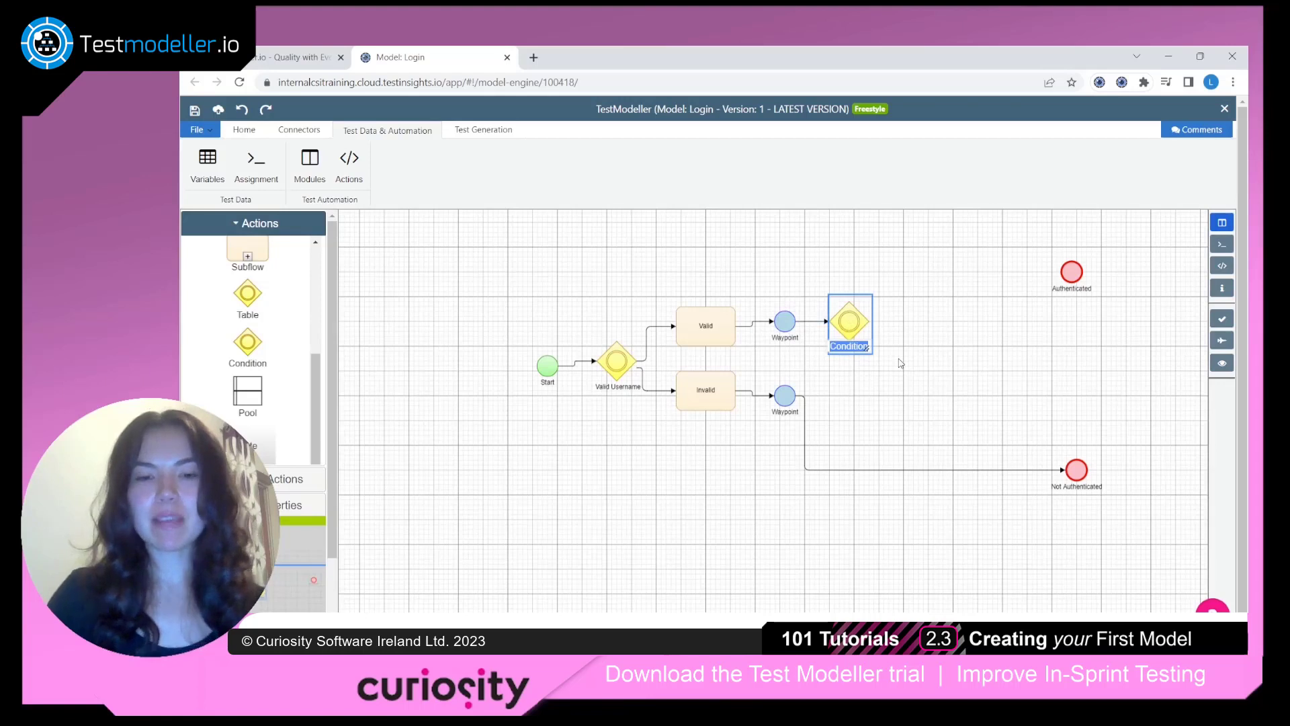
{"action": "type", "text": "Valid Passw"}
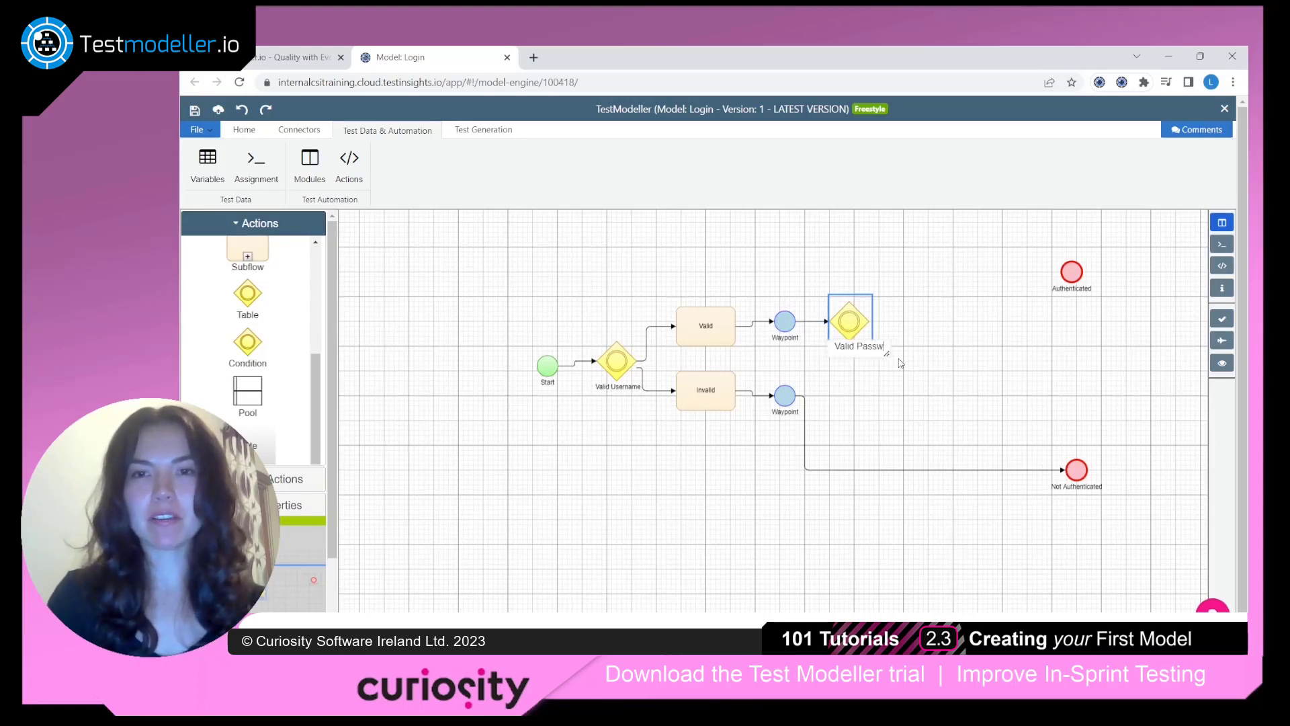
{"action": "type", "text": "ord"}
{"action": "left_click", "coordinate": [892, 278]}
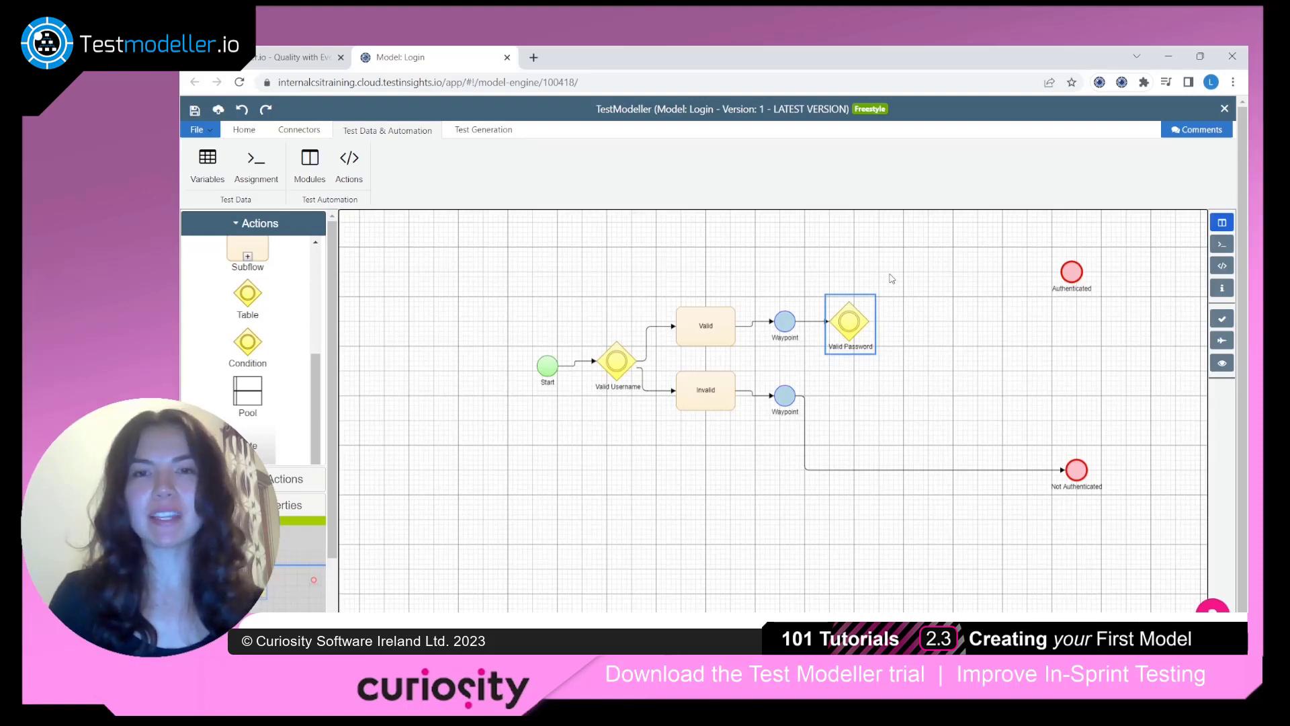
Duplicate the Valid and Invalid tasks with their waypoints and place the copies to the right of Valid Password
{"action": "left_click", "coordinate": [715, 334]}
{"action": "left_click", "coordinate": [722, 397], "text": "shift"}
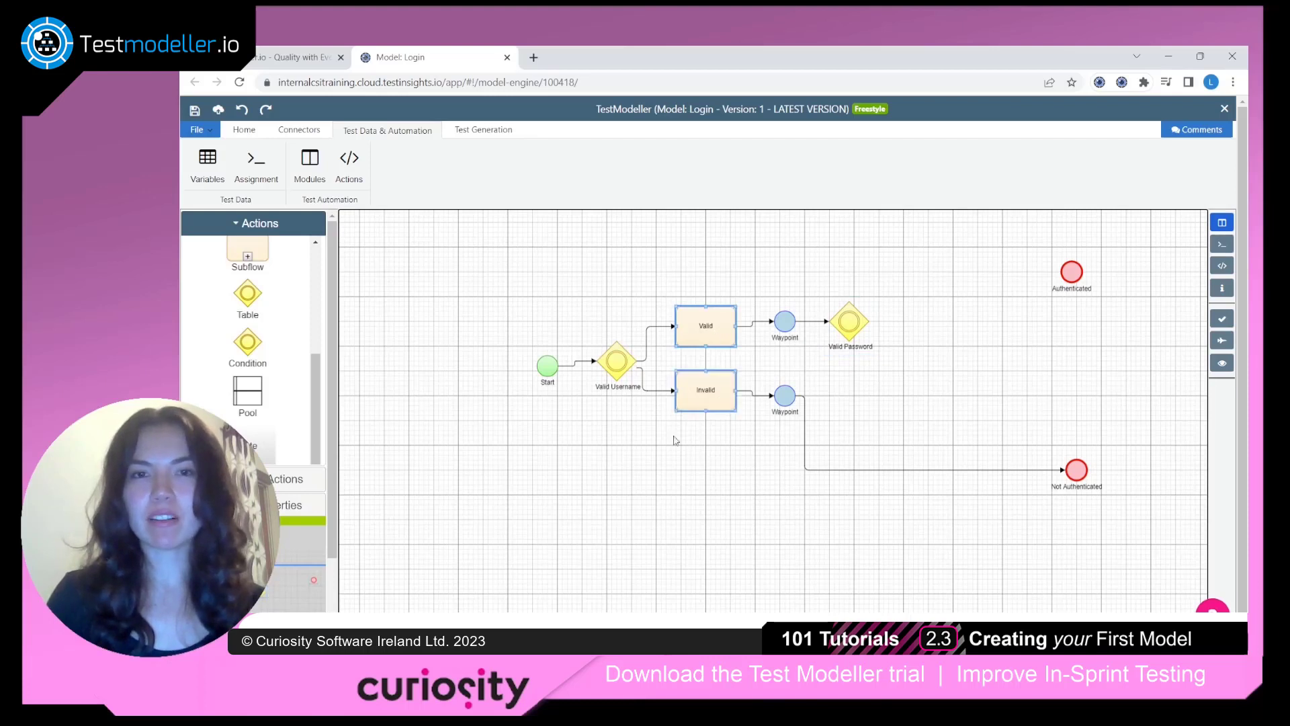
{"action": "left_click", "coordinate": [788, 331], "text": "shift"}
{"action": "left_click", "coordinate": [791, 409], "text": "shift"}
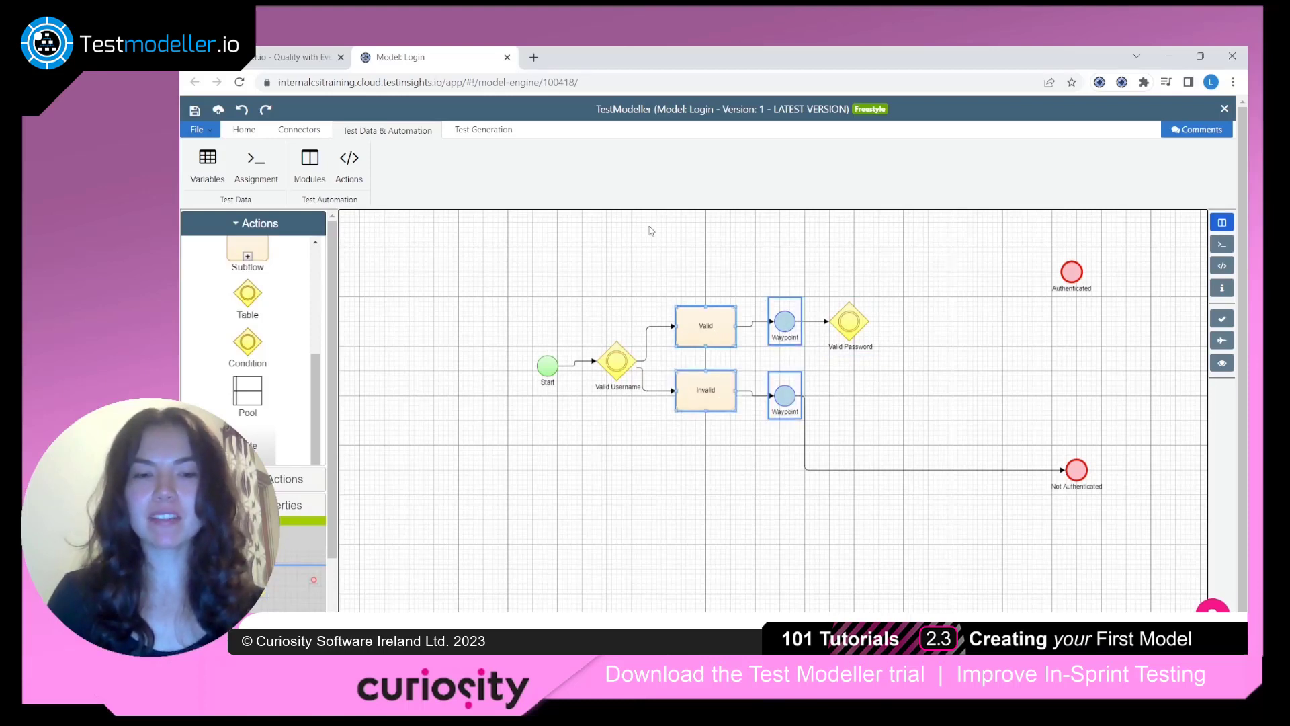
{"action": "left_click", "coordinate": [892, 294]}
{"action": "key", "text": "ctrl+v"}
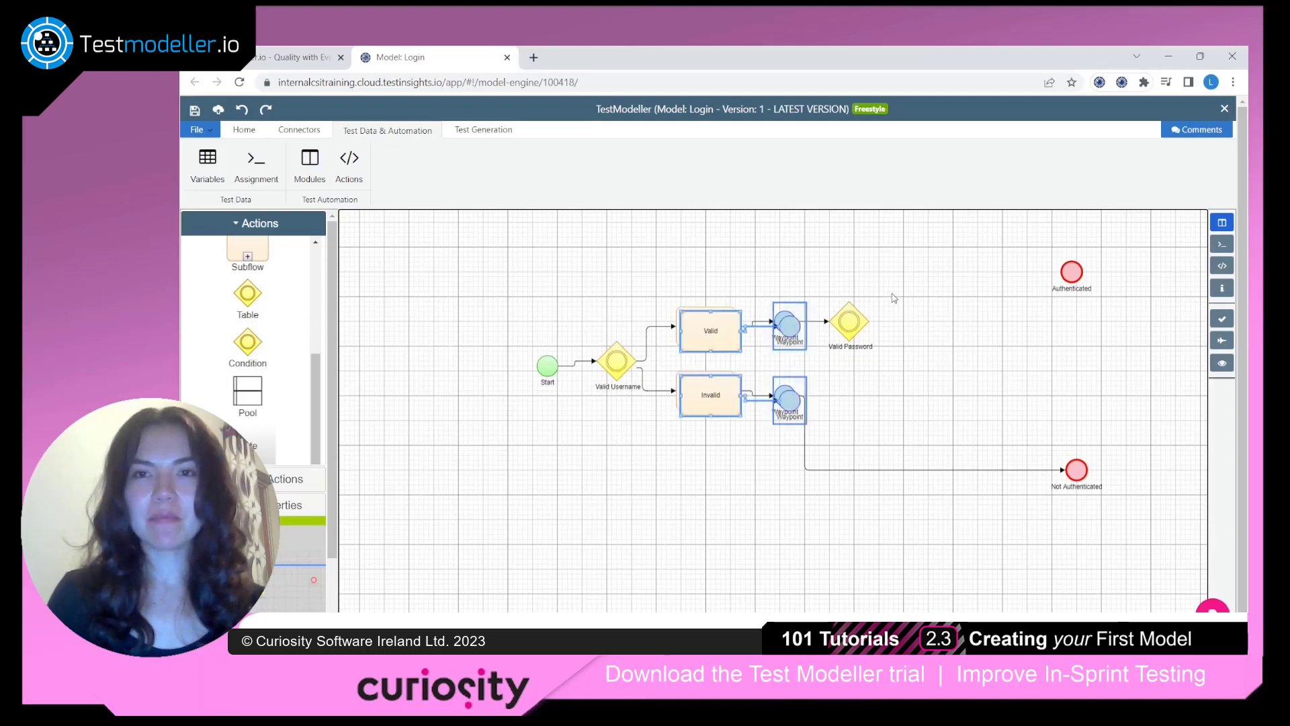
{"action": "left_click_drag", "start_coordinate": [710, 331], "coordinate": [923, 280]}
{"action": "left_click", "coordinate": [820, 253]}
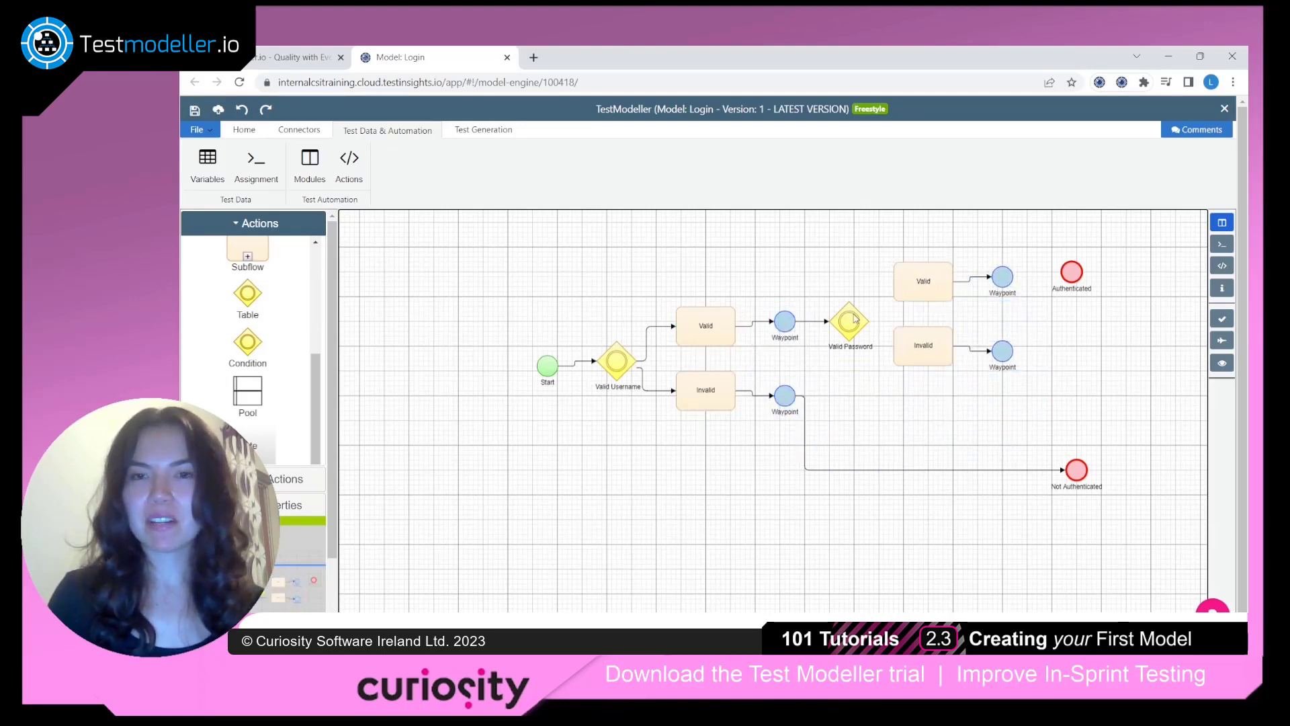
Connect Valid Password to its Valid and Invalid tasks, and link their waypoints to the Authenticated and Not Authenticated end nodes respectively
{"action": "left_click_drag", "start_coordinate": [854, 329], "coordinate": [868, 271]}
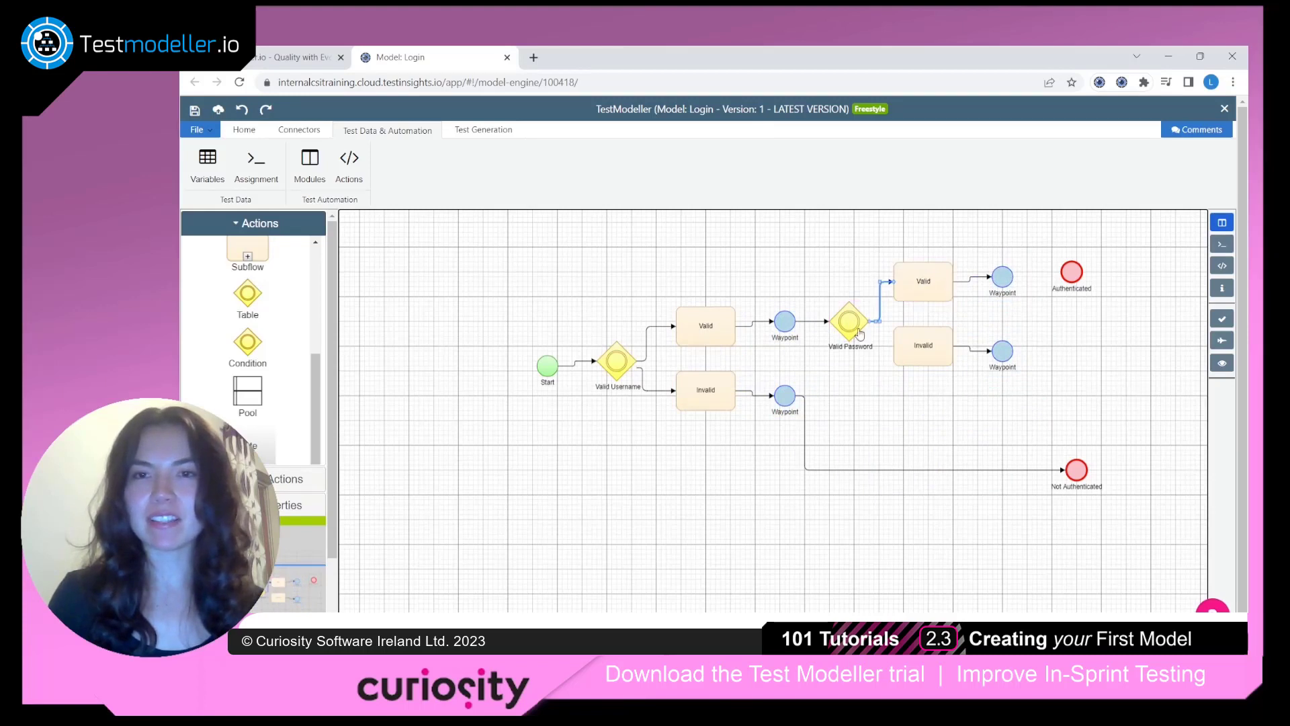
{"action": "left_click_drag", "start_coordinate": [855, 332], "coordinate": [898, 371]}
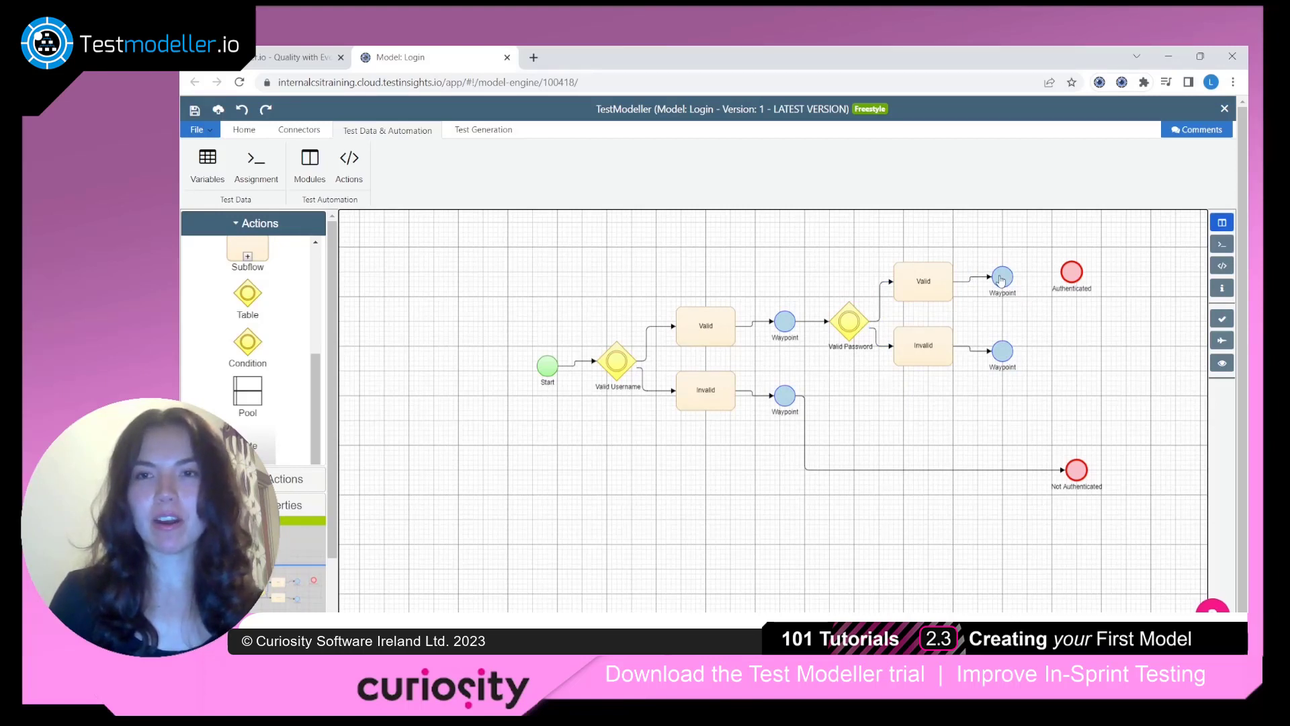
{"action": "left_click_drag", "start_coordinate": [1002, 280], "coordinate": [1072, 275]}
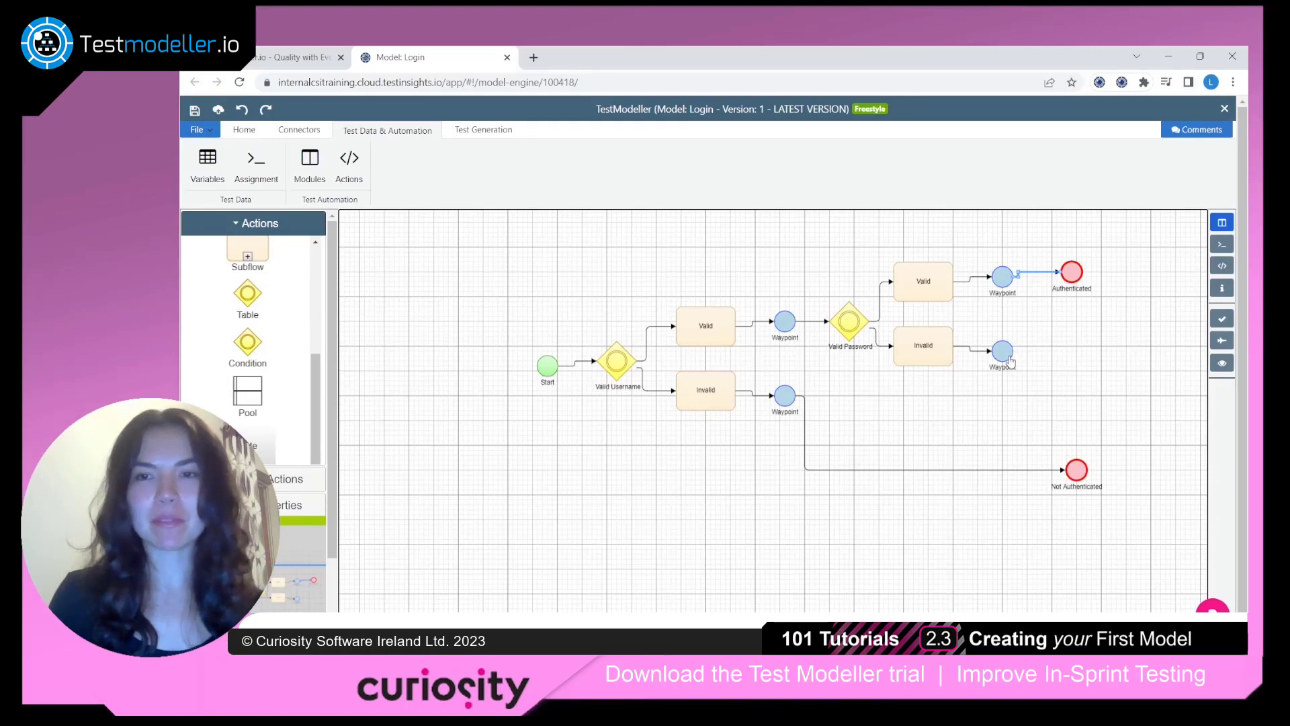
{"action": "left_click_drag", "start_coordinate": [1009, 358], "coordinate": [1075, 469]}
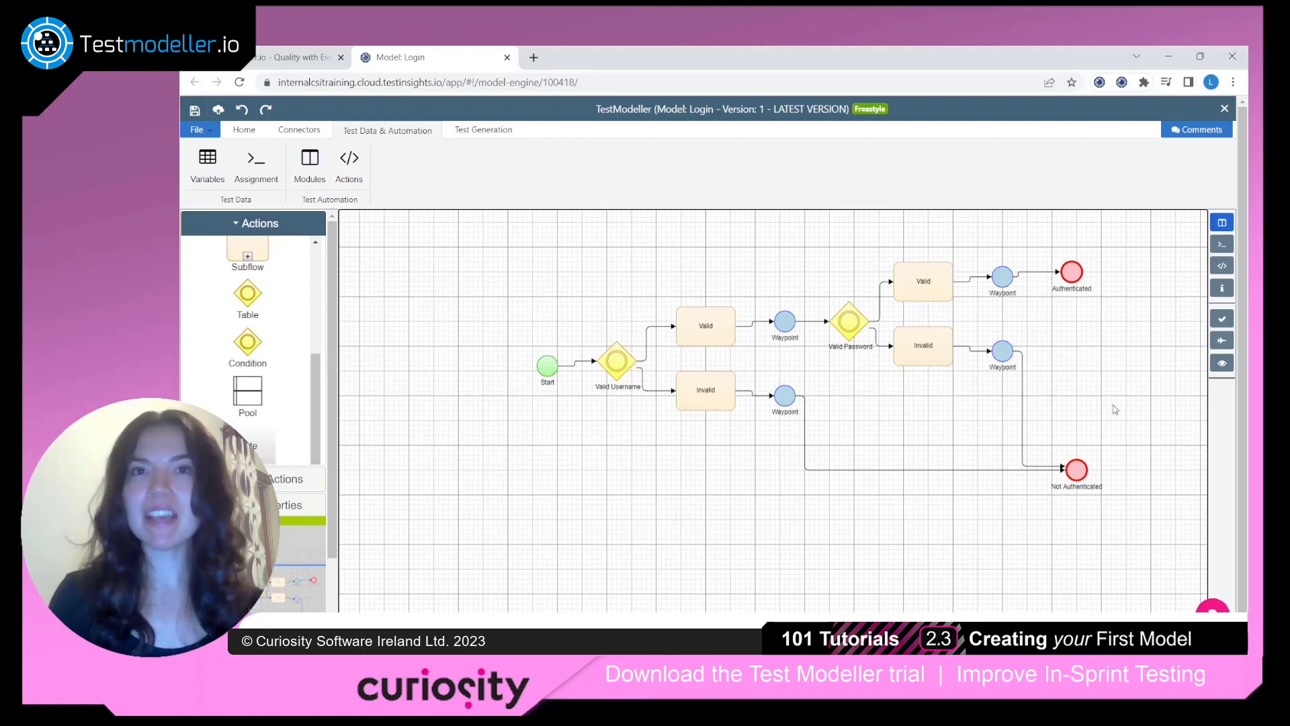
Add a Pool below the login flow and move the Valid Username condition and its Invalid task into Lane 1
{"action": "scroll", "coordinate": [276, 309], "scroll_direction": "up", "scroll_amount": 2}
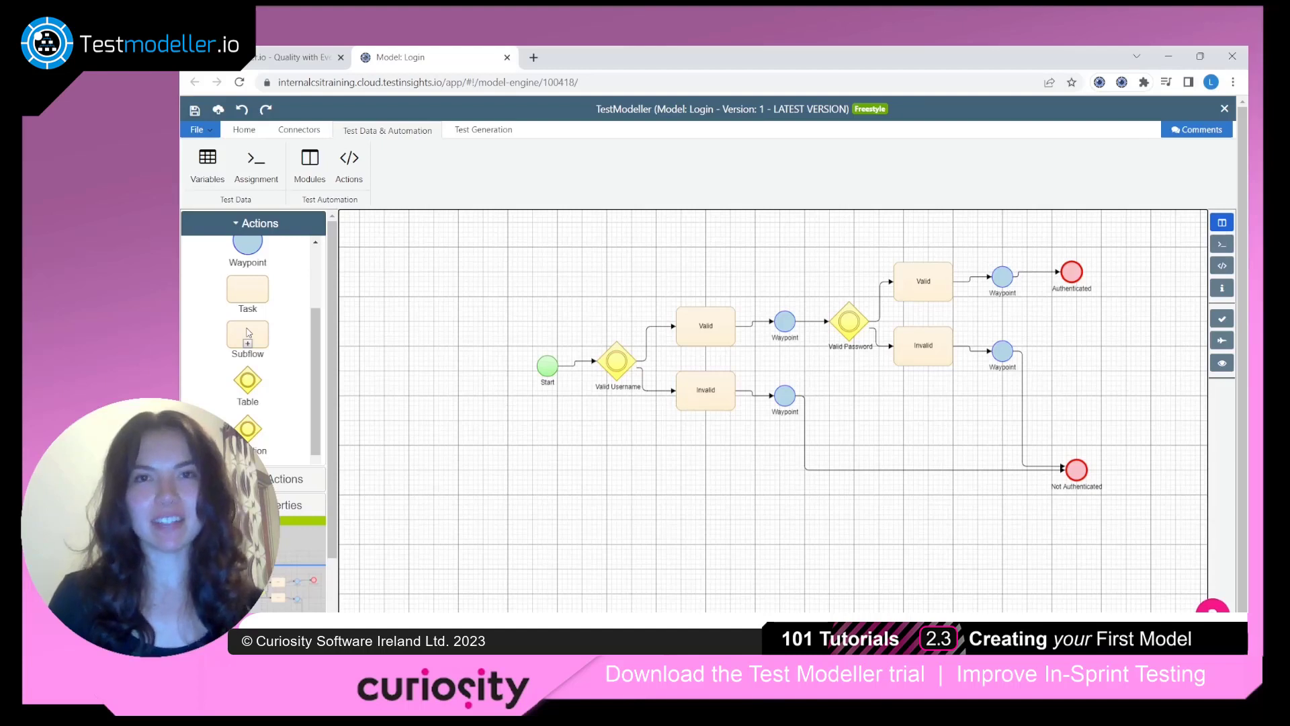
{"action": "scroll", "coordinate": [248, 332], "scroll_direction": "down", "scroll_amount": 2}
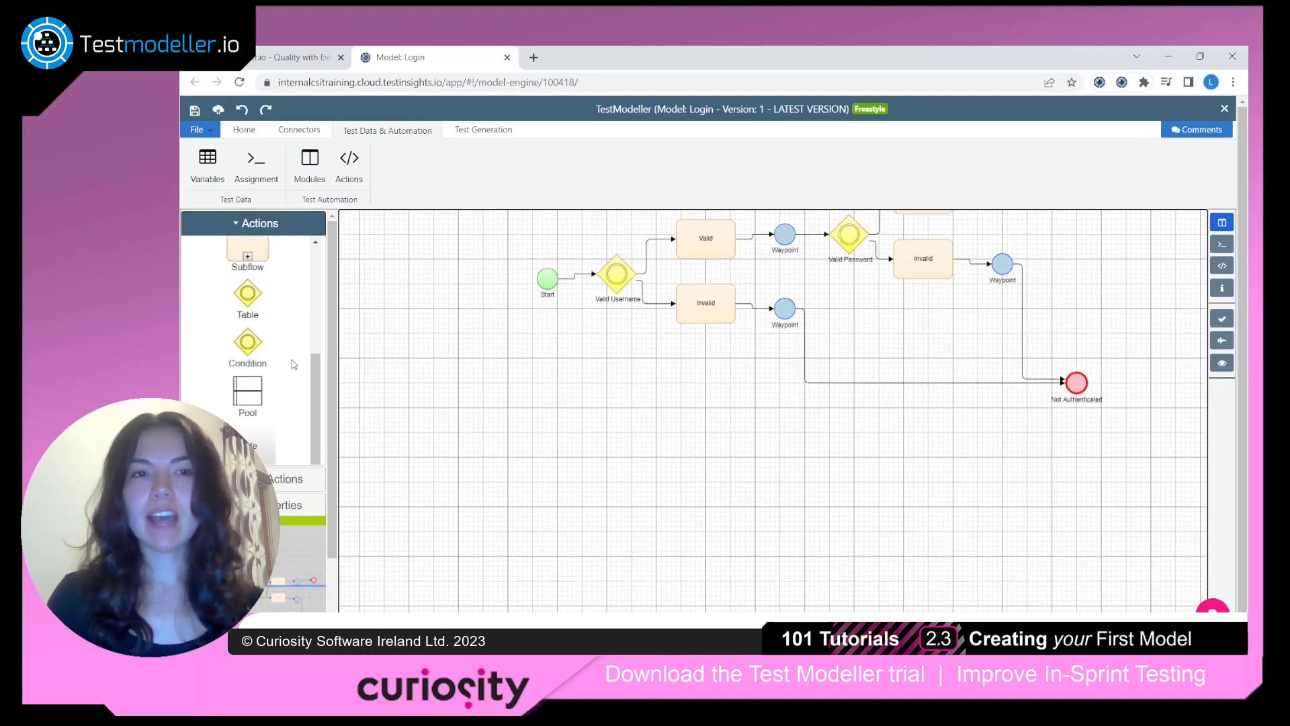
{"action": "left_click_drag", "start_coordinate": [242, 395], "coordinate": [634, 465]}
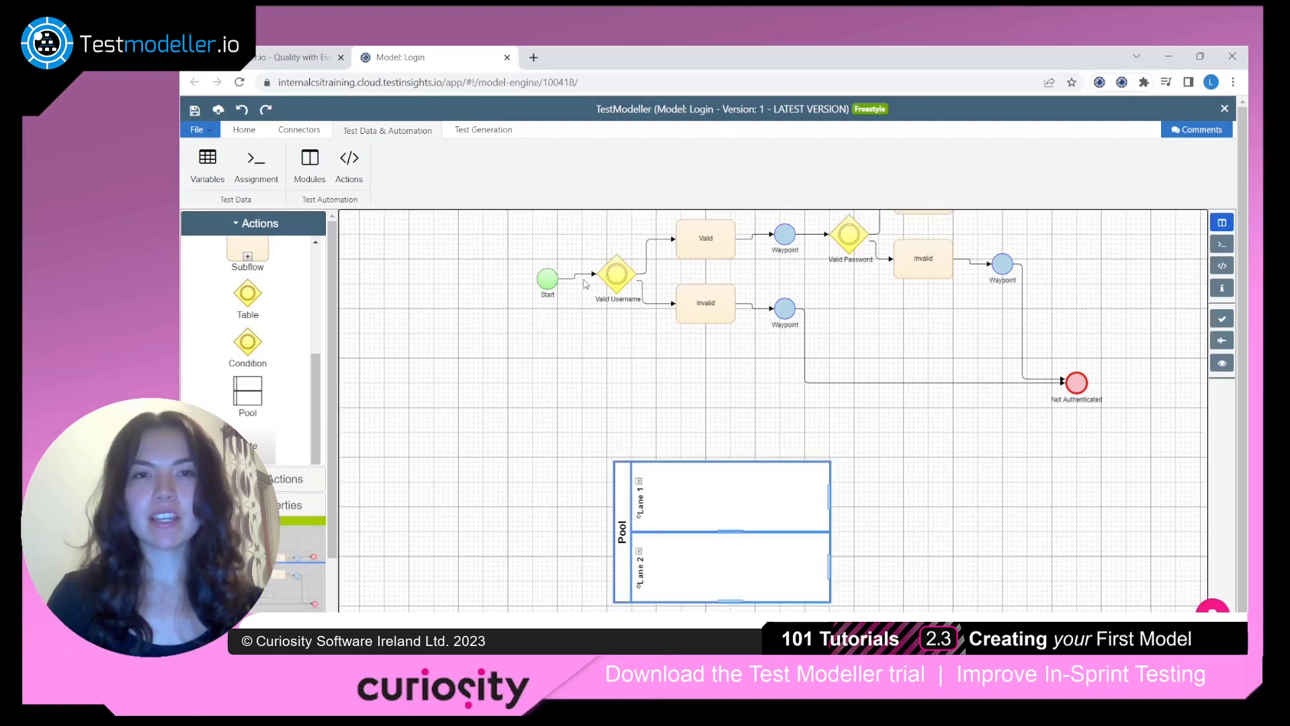
{"action": "left_click", "coordinate": [612, 276]}
{"action": "left_click", "coordinate": [705, 305], "text": "shift"}
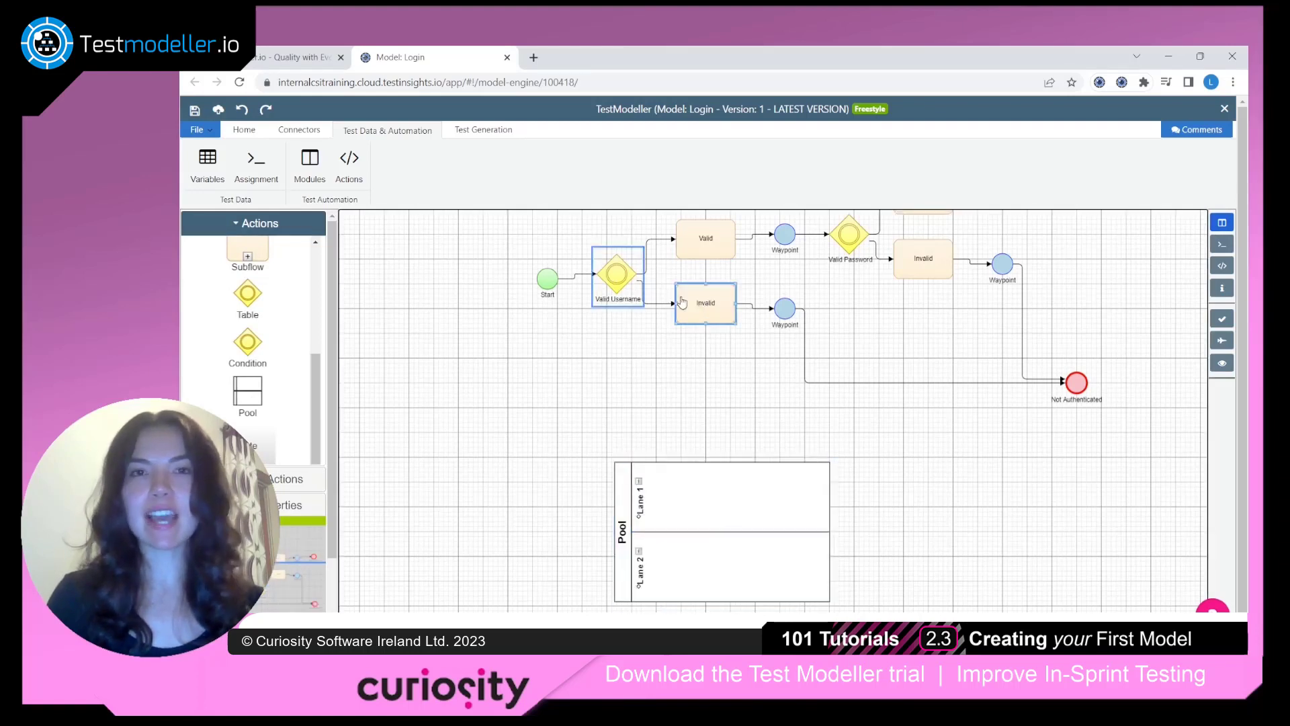
{"action": "left_click_drag", "start_coordinate": [616, 297], "coordinate": [710, 500]}
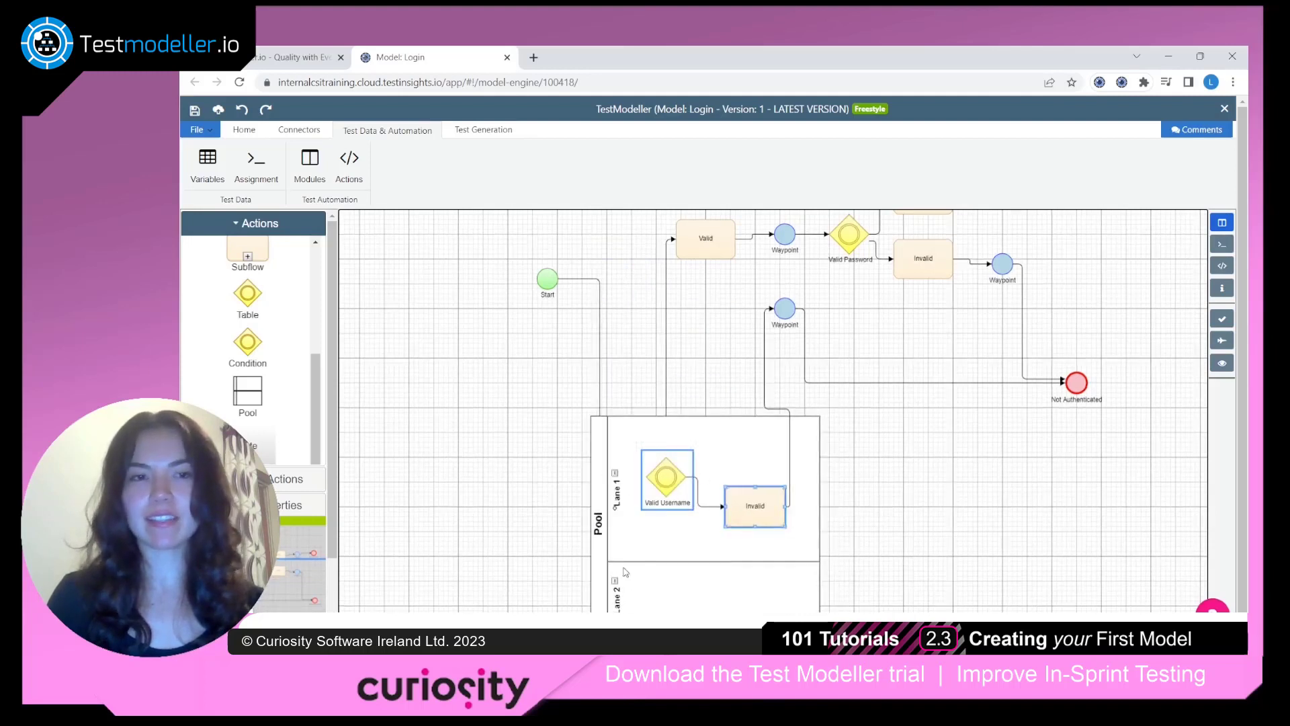
Place a Note on the canvas to the right of the pool
{"action": "left_click_drag", "start_coordinate": [259, 445], "coordinate": [953, 528]}
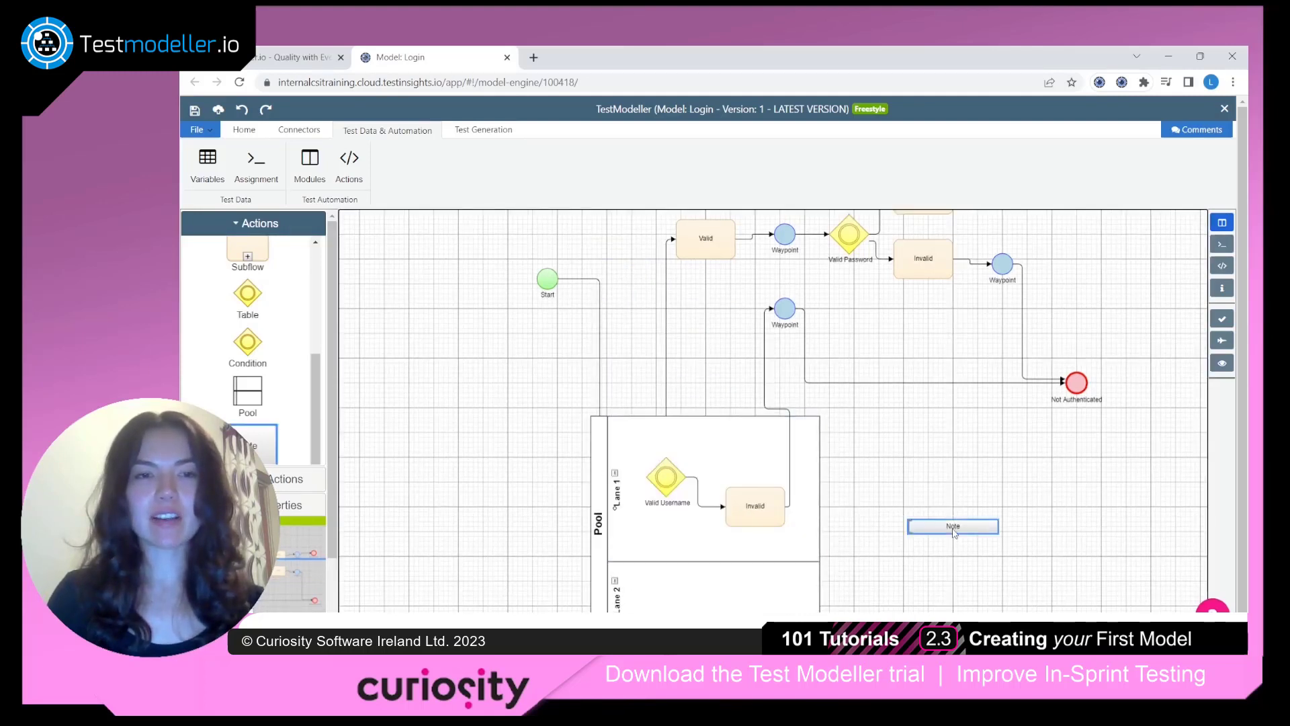